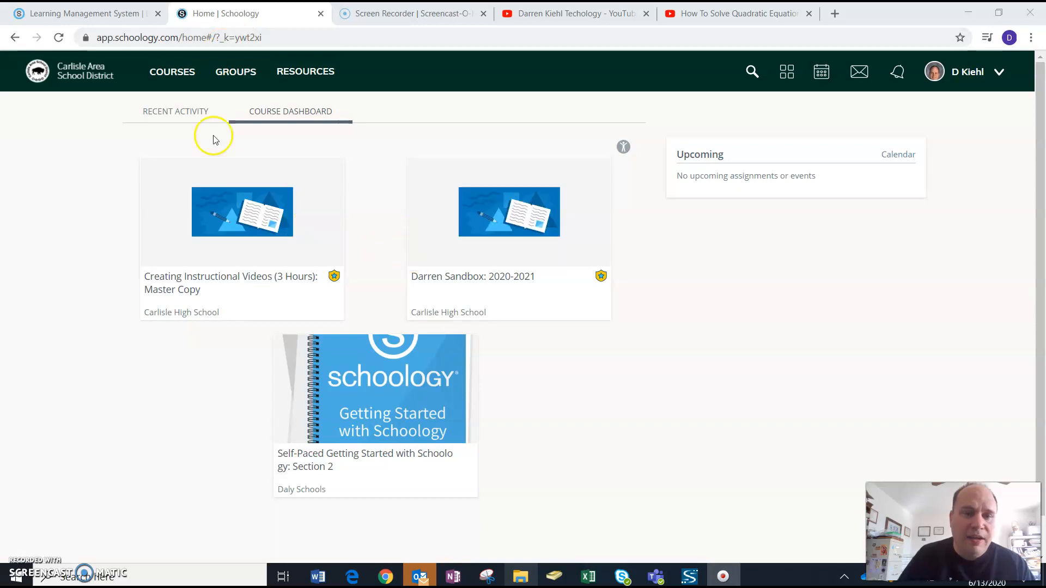
Step: Open the 2020-2021 sandbox course and start a new page titled "Test YouTube" with the body text "Instructions:"
left_click(173, 70)
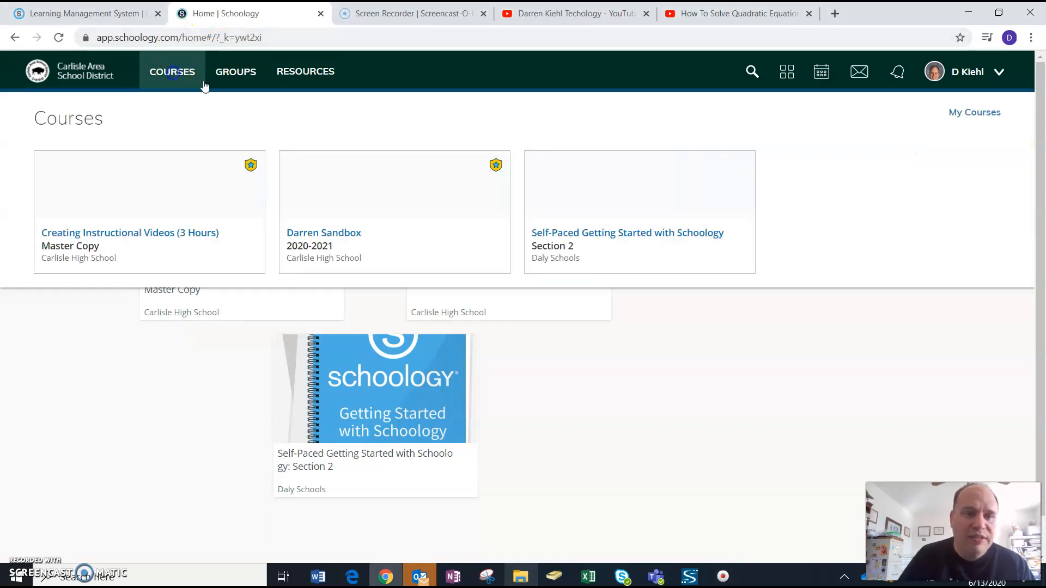
left_click(414, 247)
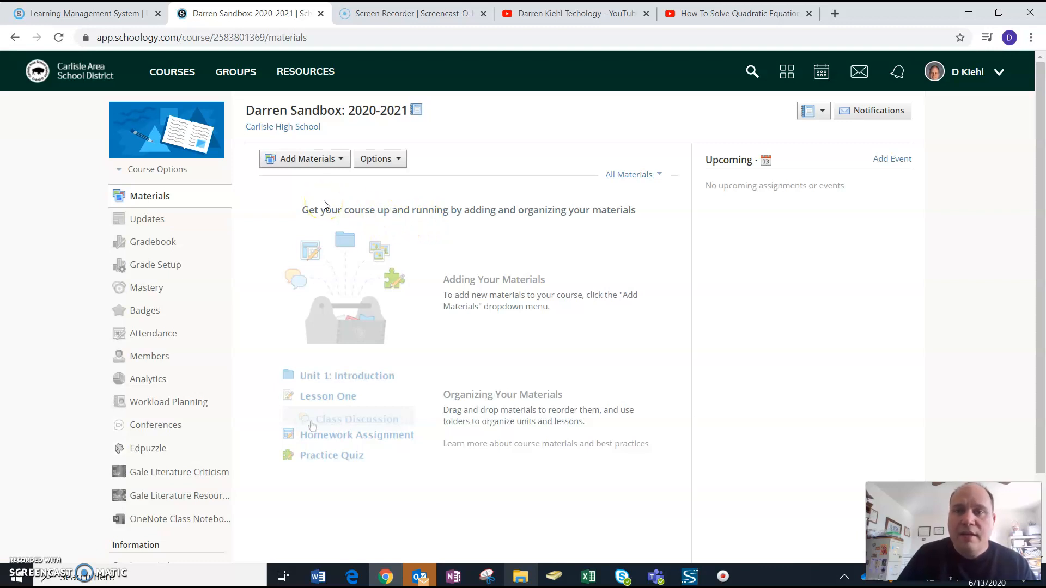
left_click(336, 161)
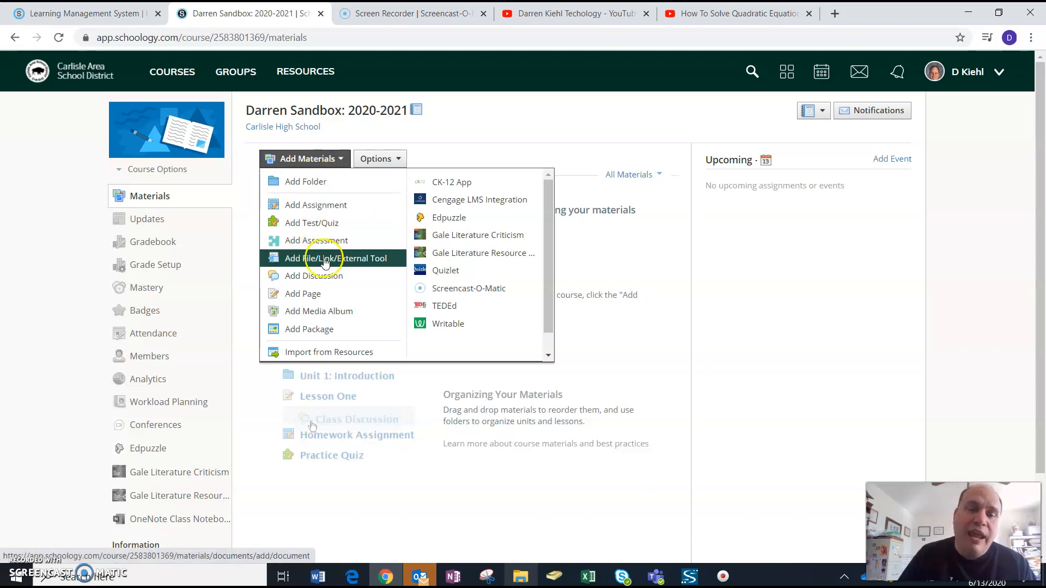
left_click(308, 292)
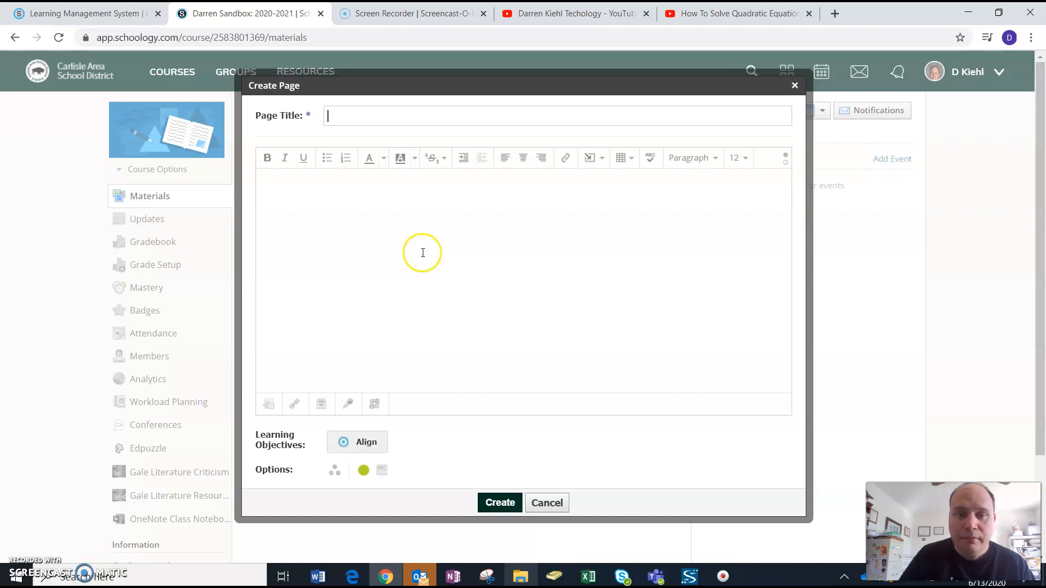
type("Test Yout")
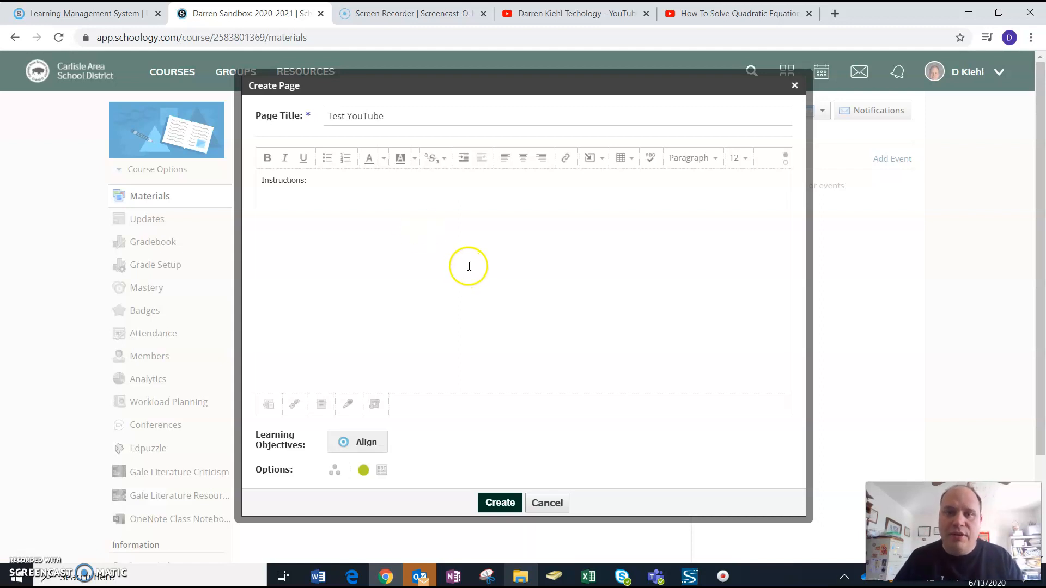
Step: Switch to YouTube and copy the embed code of the video "How To Solve Quadratic Equations By Factoring - Quick & Simple!"
left_click(773, 18)
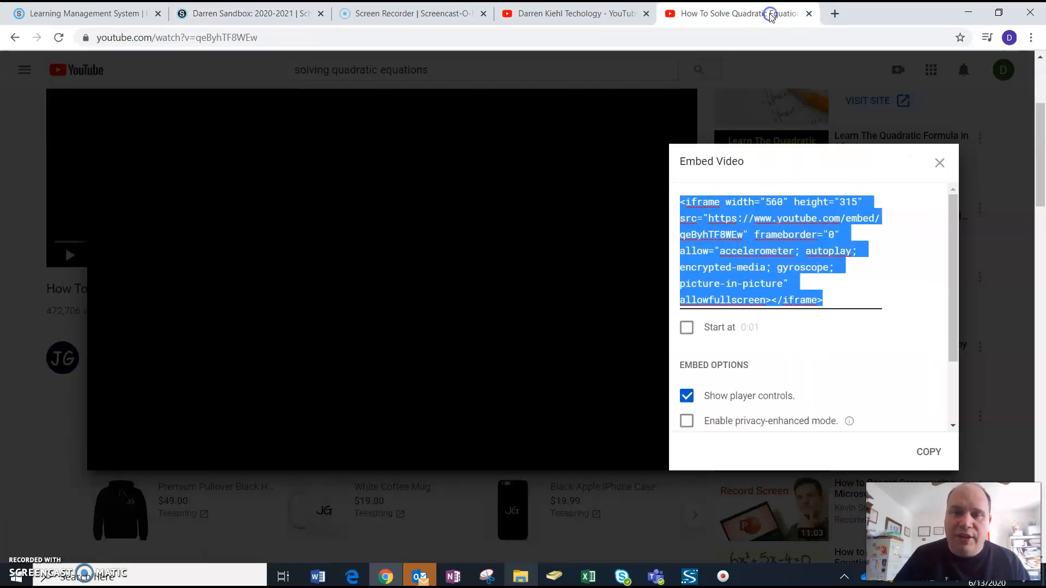
left_click(983, 193)
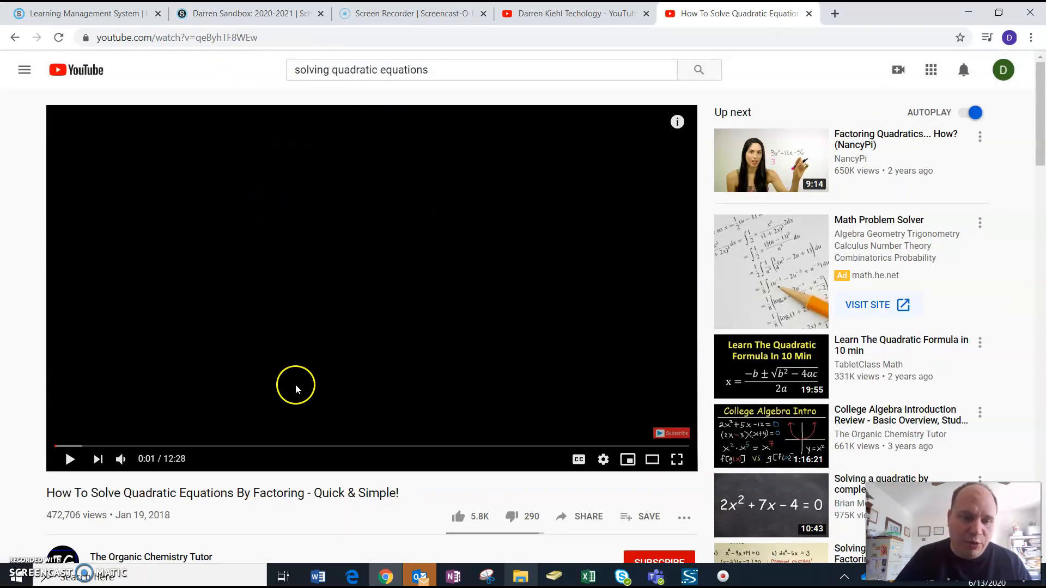
scroll(348, 385, "down", 1)
scroll(362, 384, "down", 2)
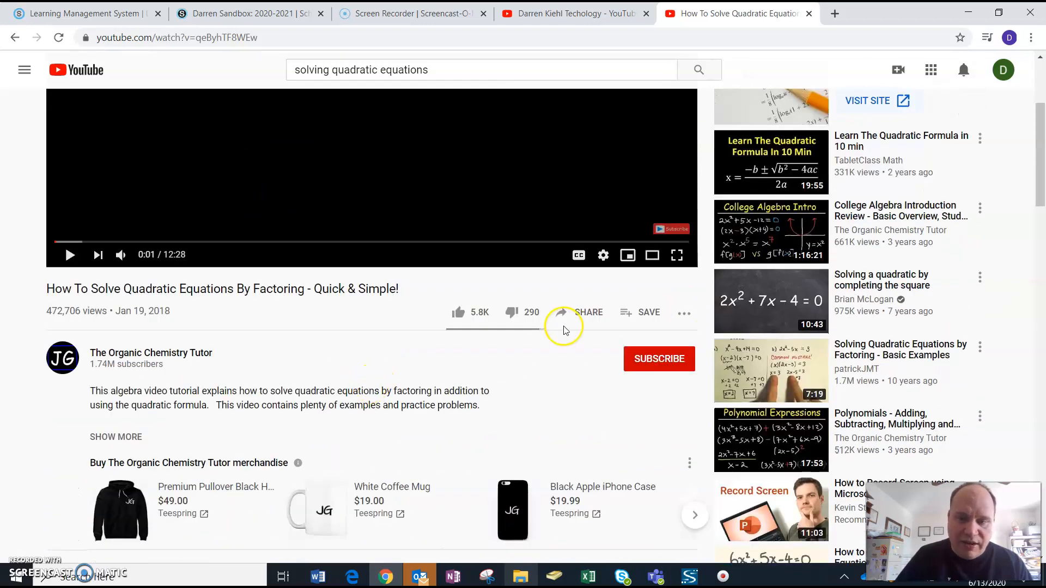
left_click(587, 321)
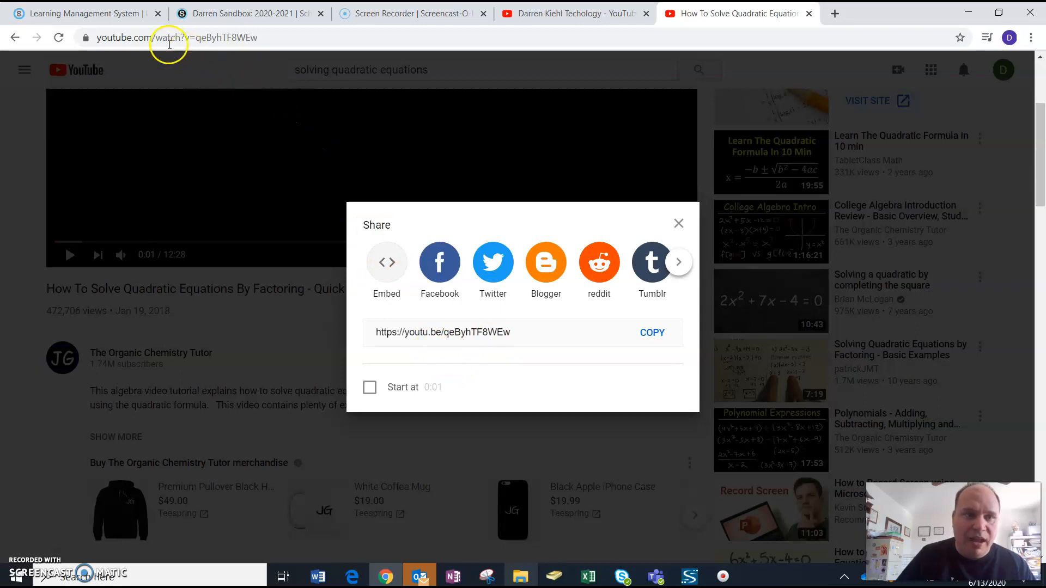
left_click_drag(96, 37, 264, 30)
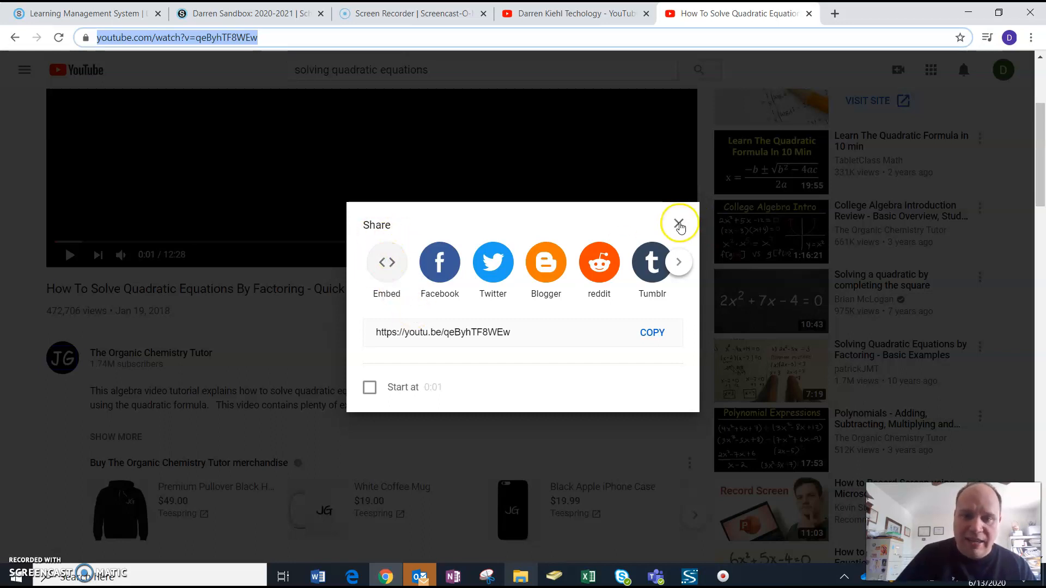
left_click(390, 273)
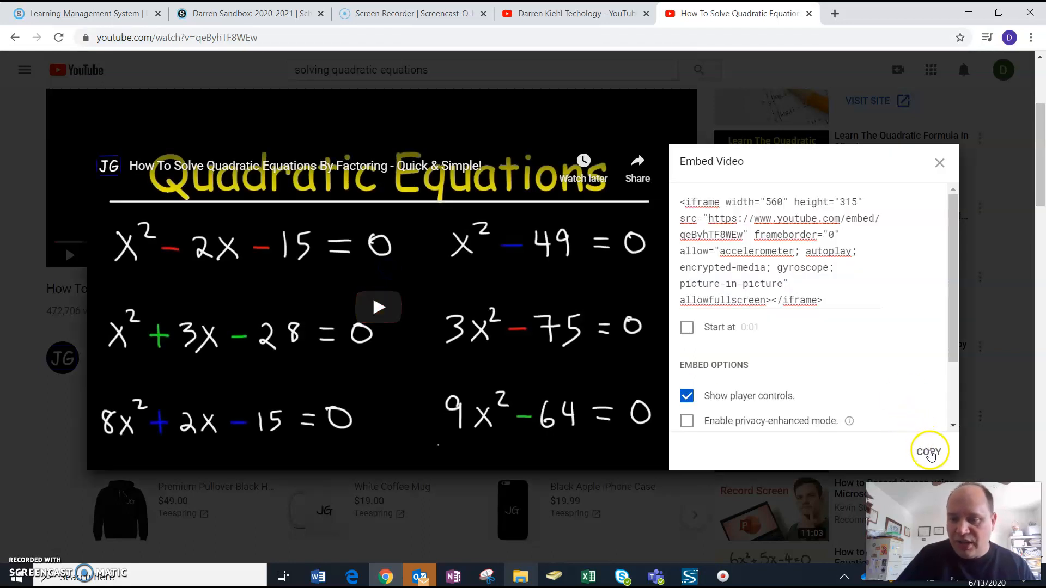
left_click(929, 452)
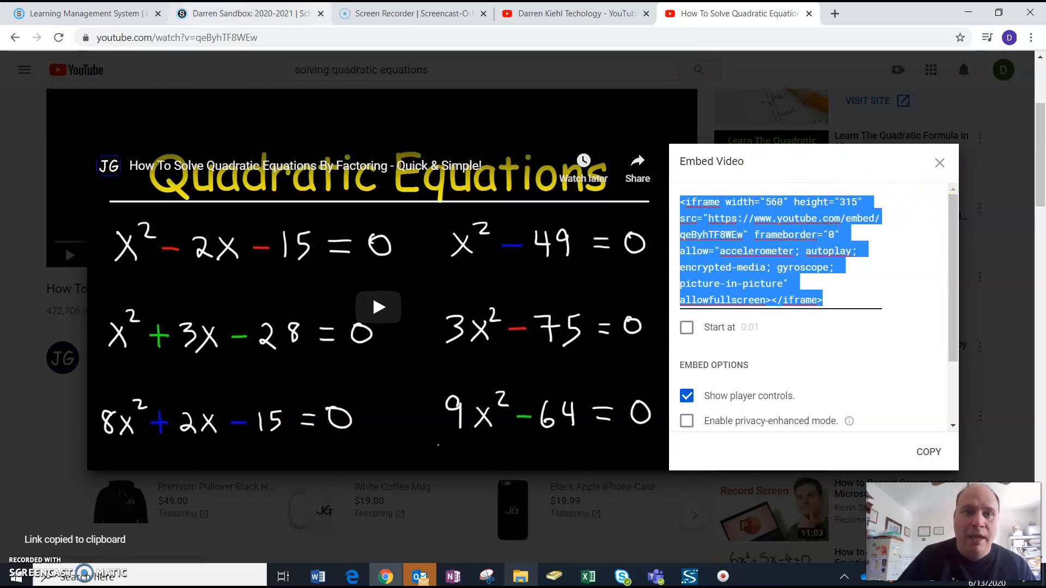
Step: Back in Schoology, insert the copied embed code into the page body as media from the web
left_click(256, 13)
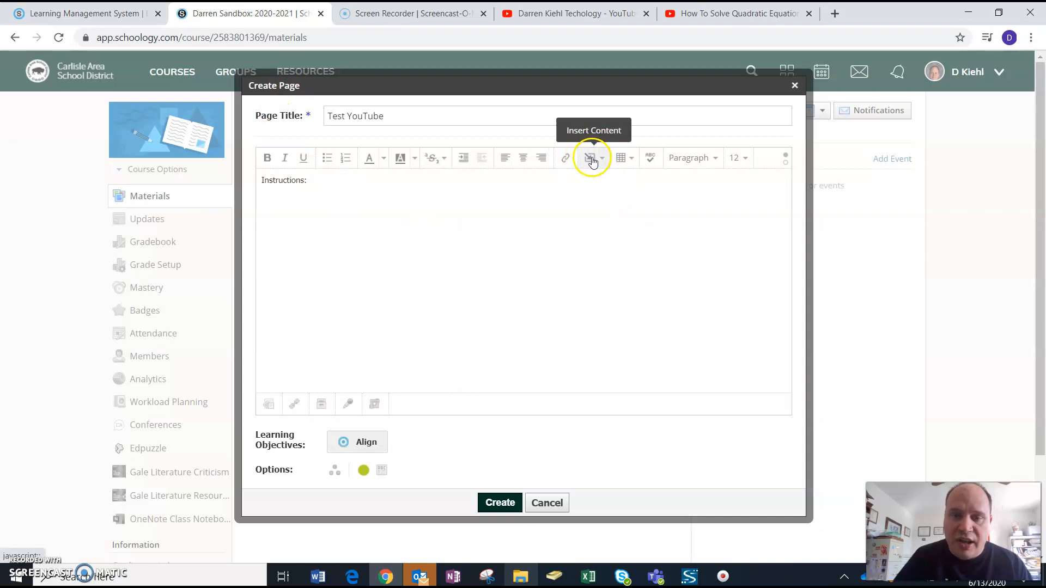
left_click(592, 159)
left_click(613, 180)
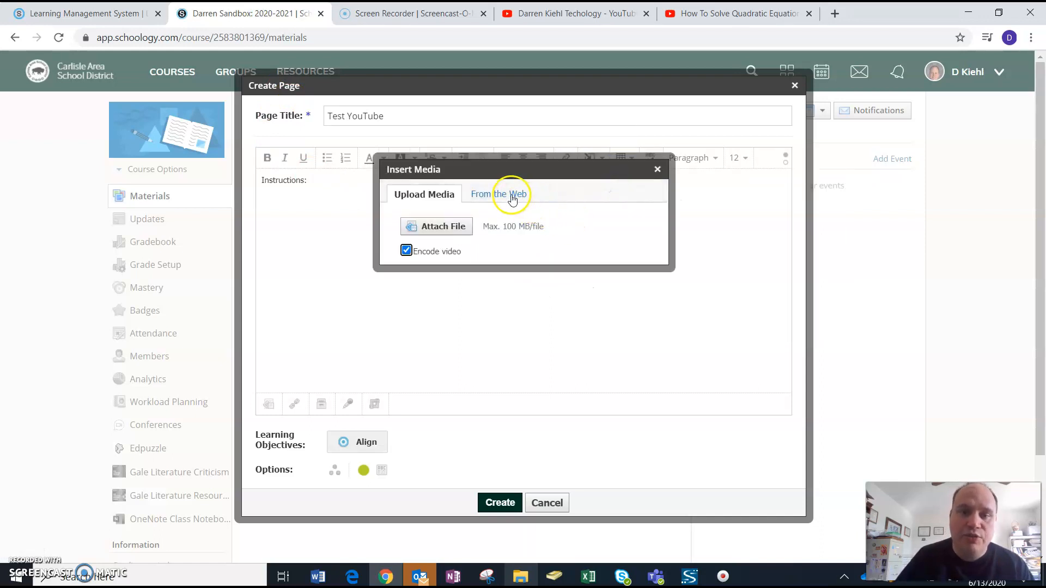
left_click(512, 198)
left_click(533, 213)
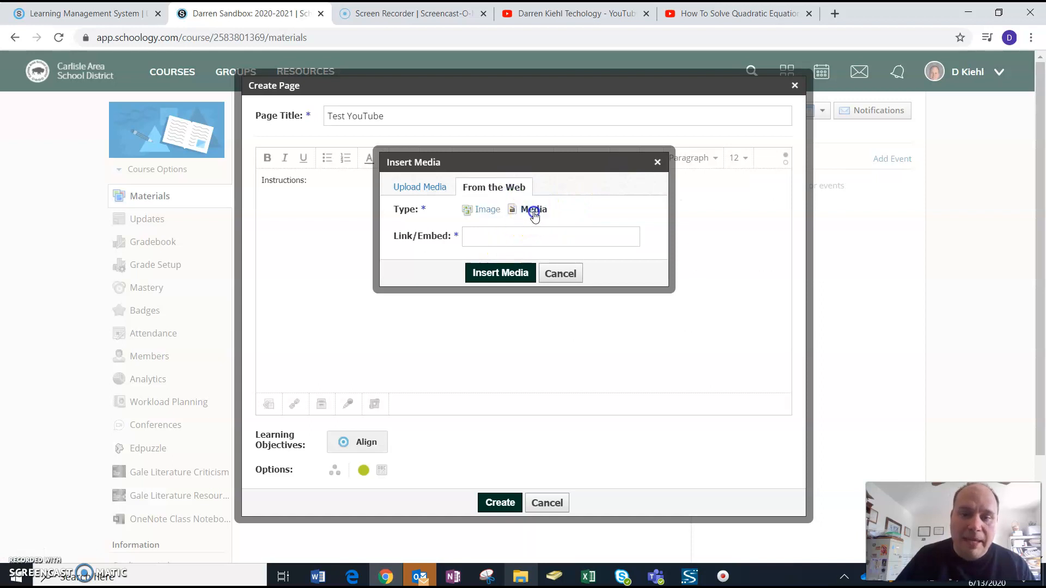
left_click(507, 239)
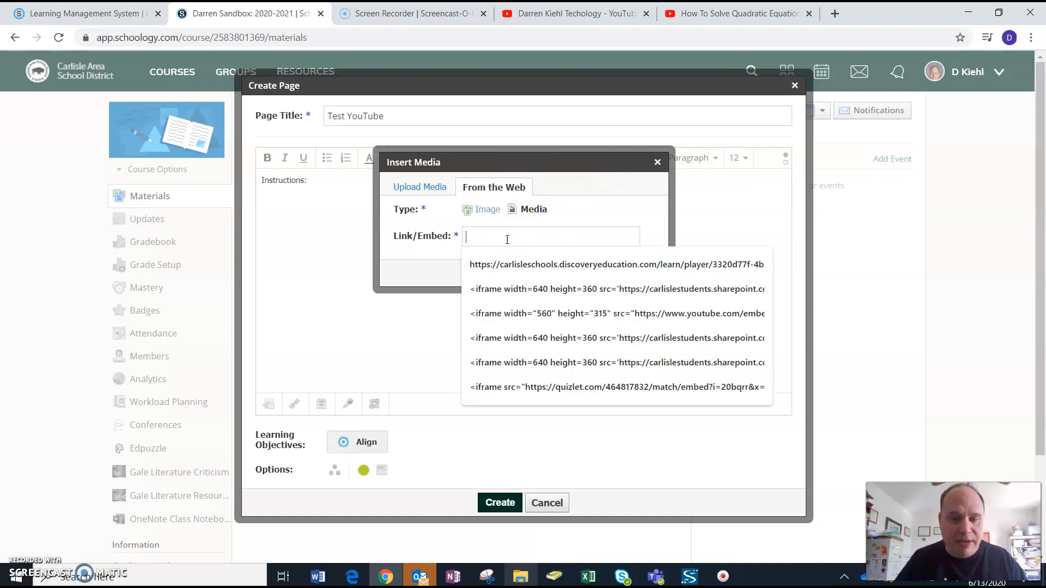
key("ctrl+v")
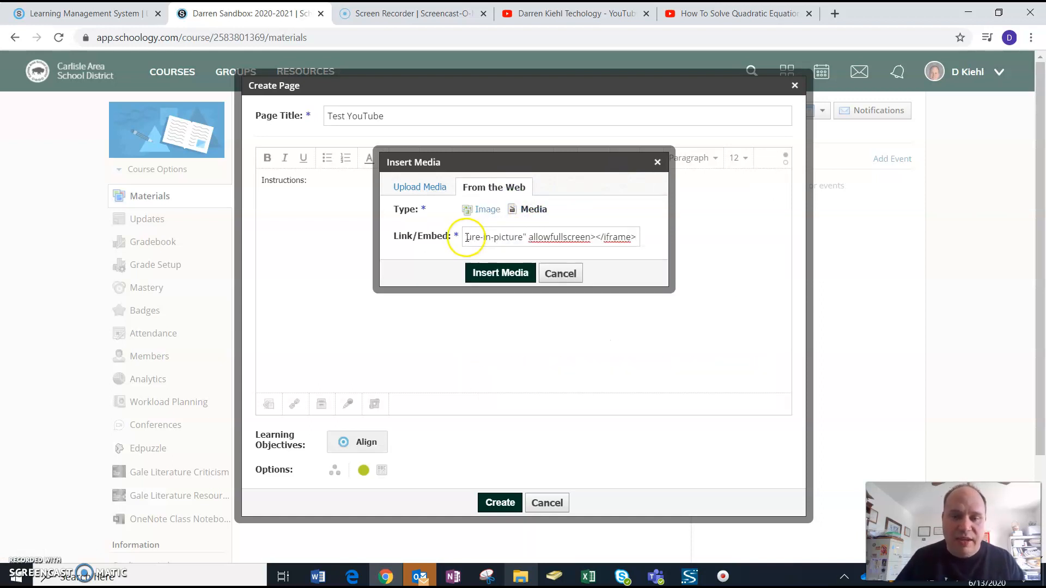
left_click(511, 278)
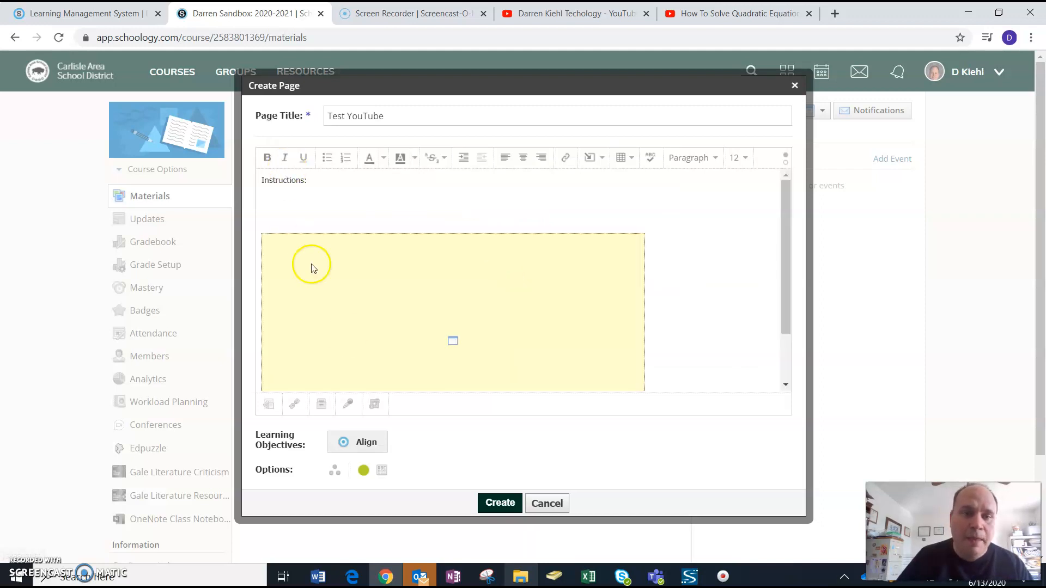
Step: Remove the blank space between the "Instructions:" text and the embedded video, and check the page layout
scroll(521, 325, "down", 2)
scroll(518, 320, "up", 2)
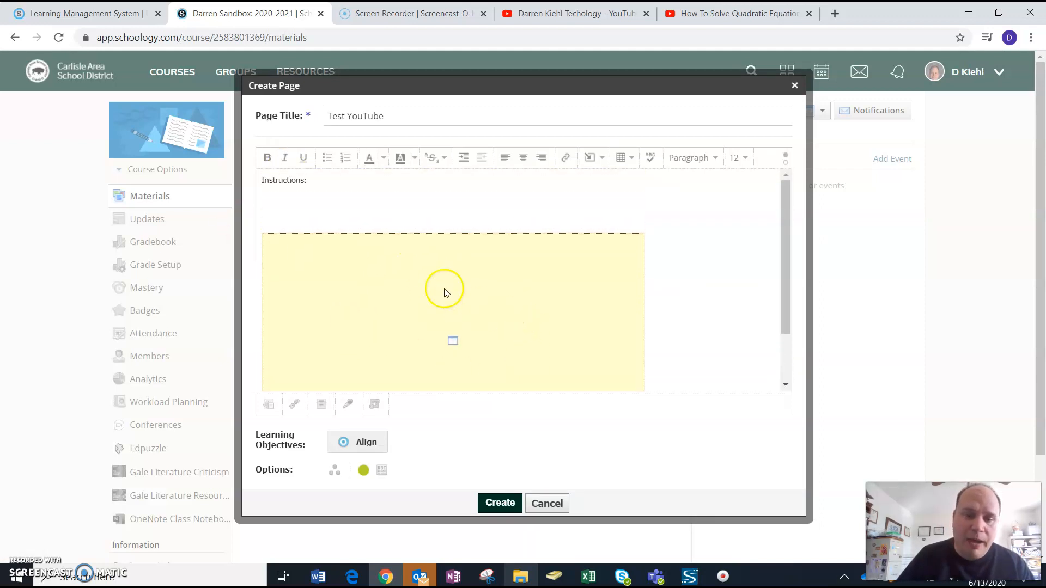
left_click(276, 205)
key("BackSpace")
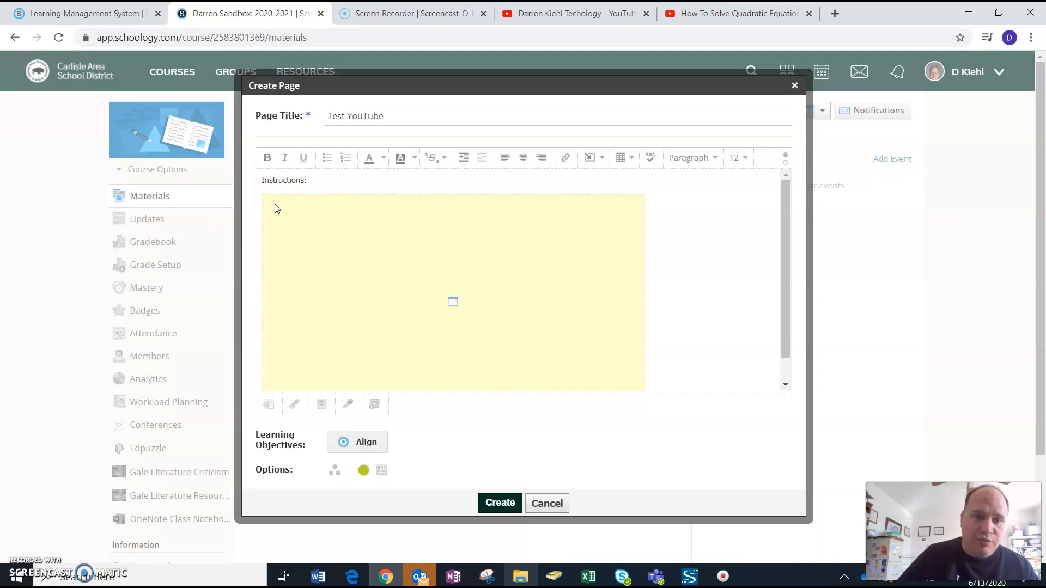
scroll(443, 248, "down", 1)
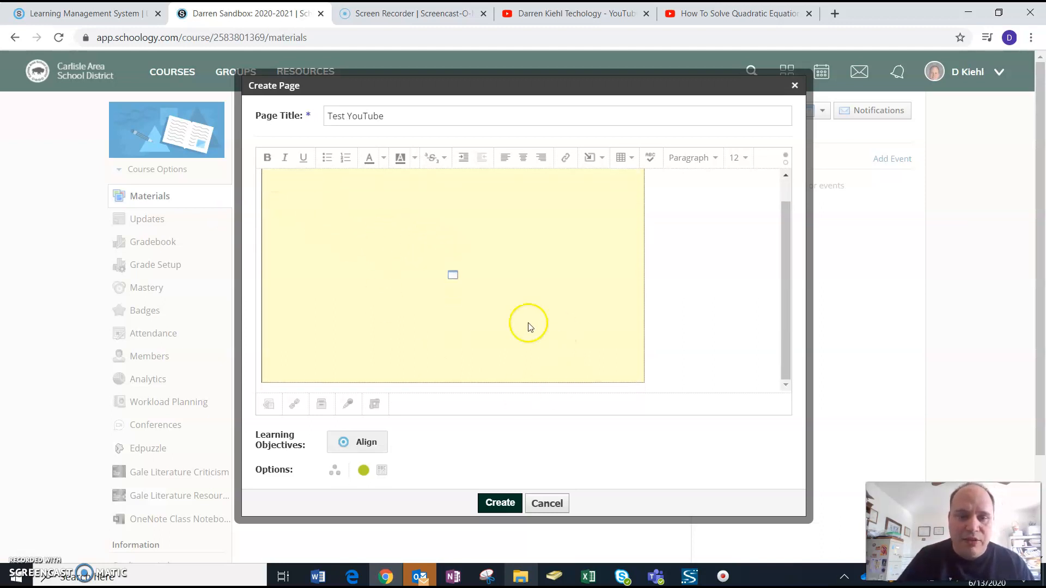
scroll(518, 251, "up", 1)
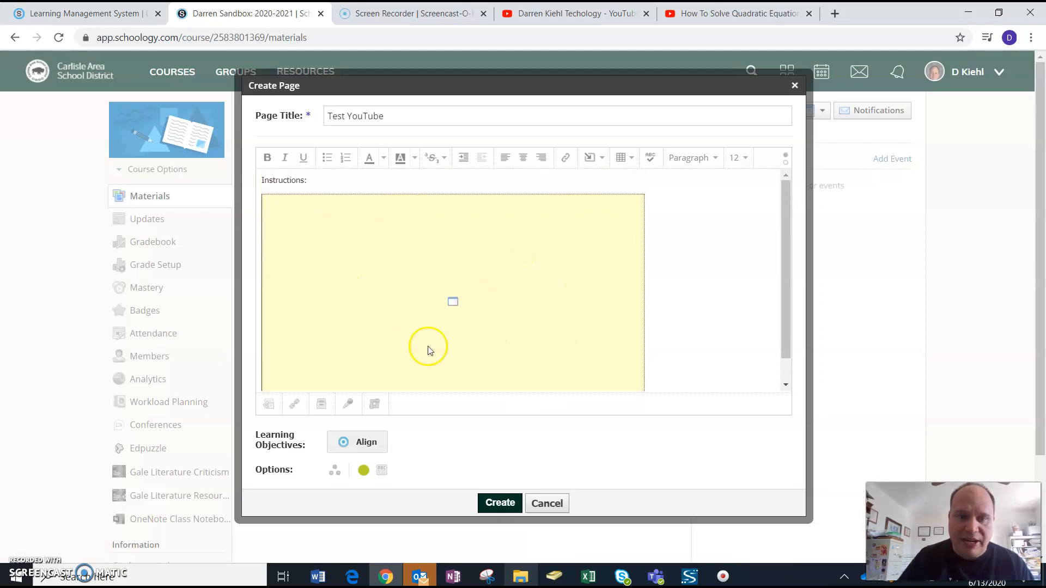
Step: Create the Test YouTube page, view it to check the embedded video, and return to the course materials
left_click(500, 503)
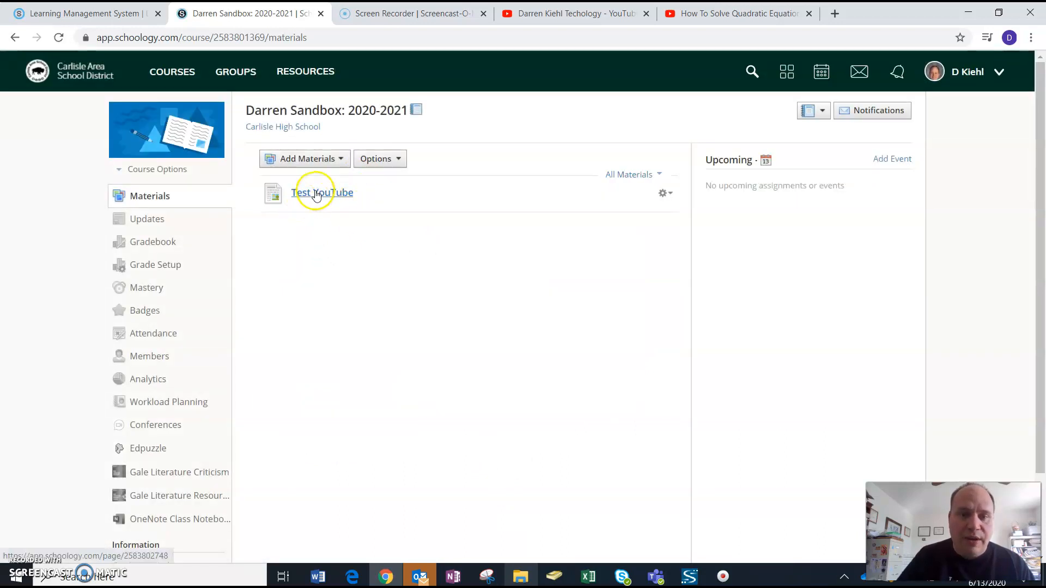
left_click(316, 195)
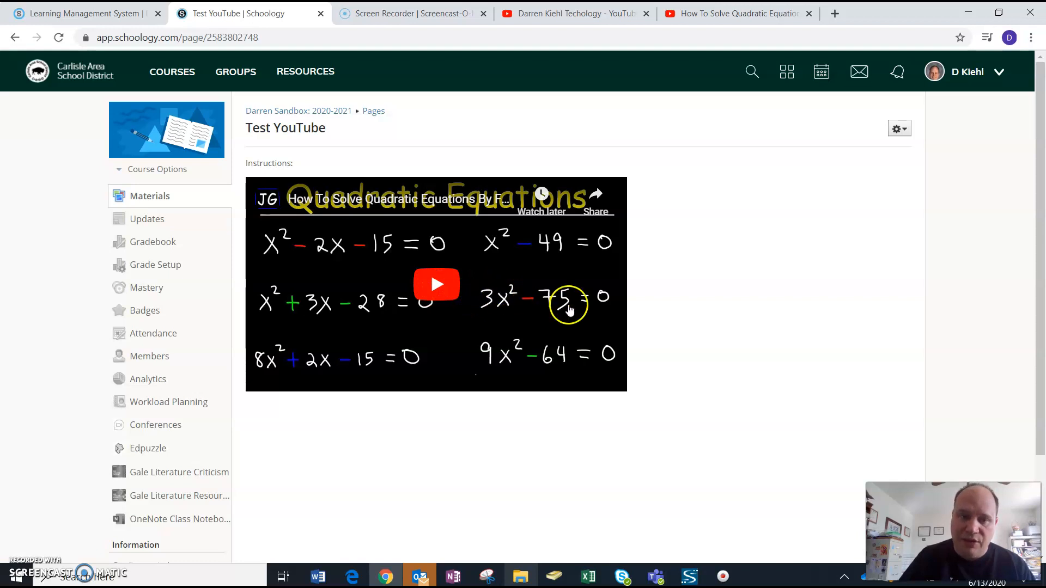
left_click(329, 110)
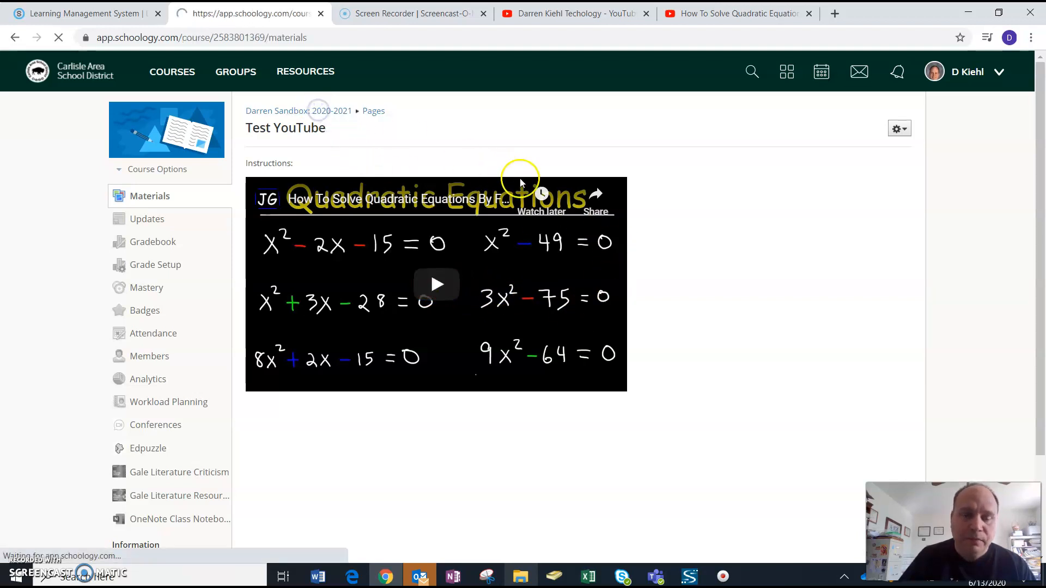
Step: Start a new discussion titled "Watch and Comment" with "Directions:" as its description
left_click(341, 161)
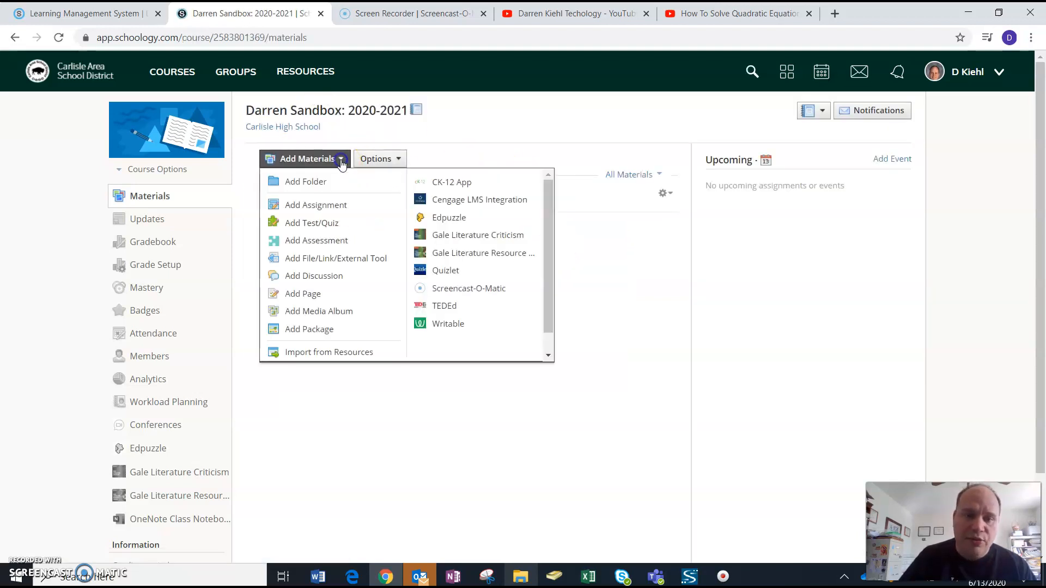
left_click(319, 278)
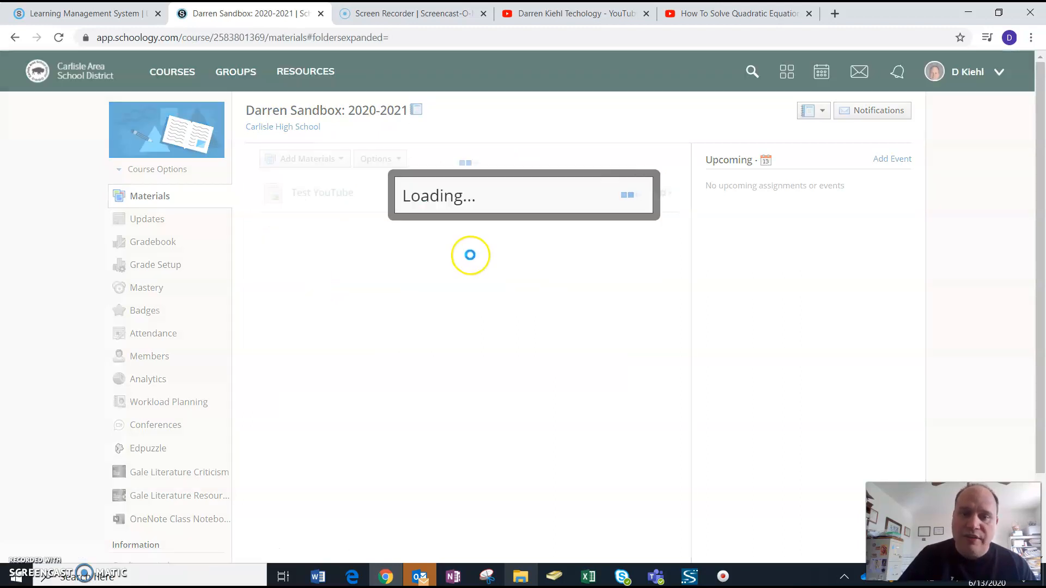
left_click(507, 139)
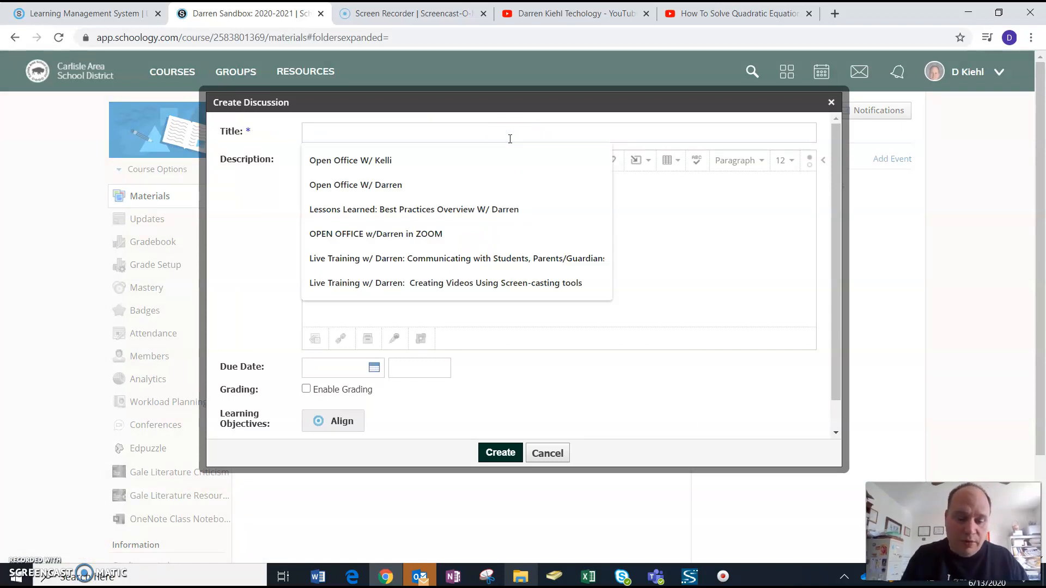
type("Comme")
key("BackSpace")
key("BackSpace")
key("BackSpace")
key("BackSpace")
key("BackSpace")
type("Watch")
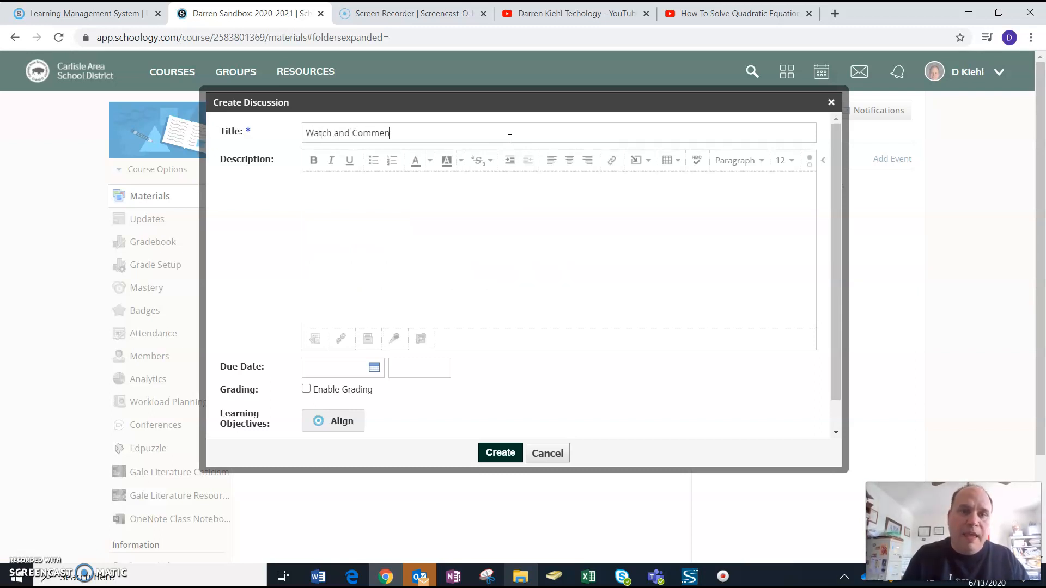
left_click(455, 188)
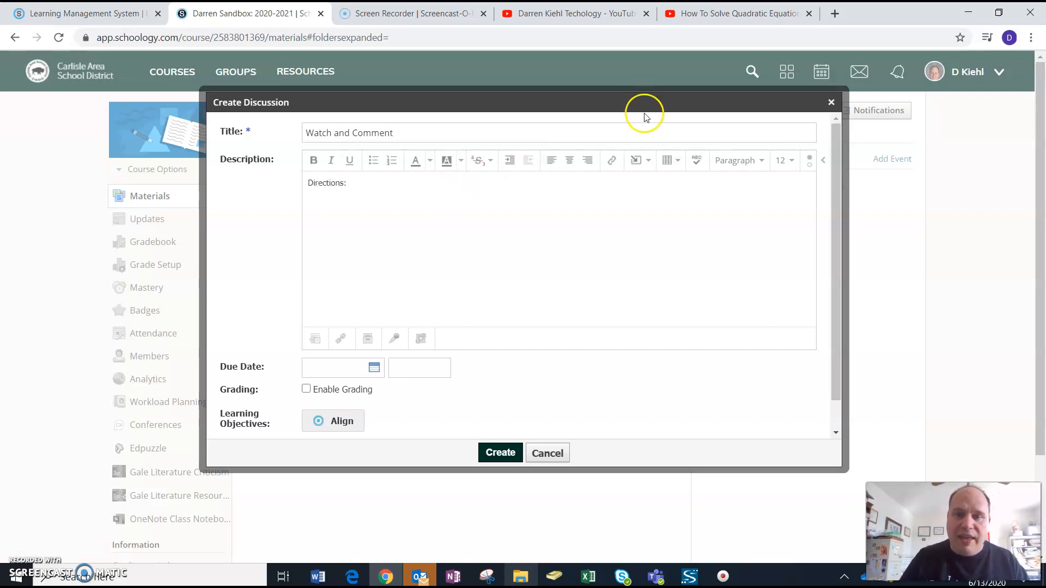
Step: Start inserting content from the web into the discussion description, with Media as the type
left_click(651, 164)
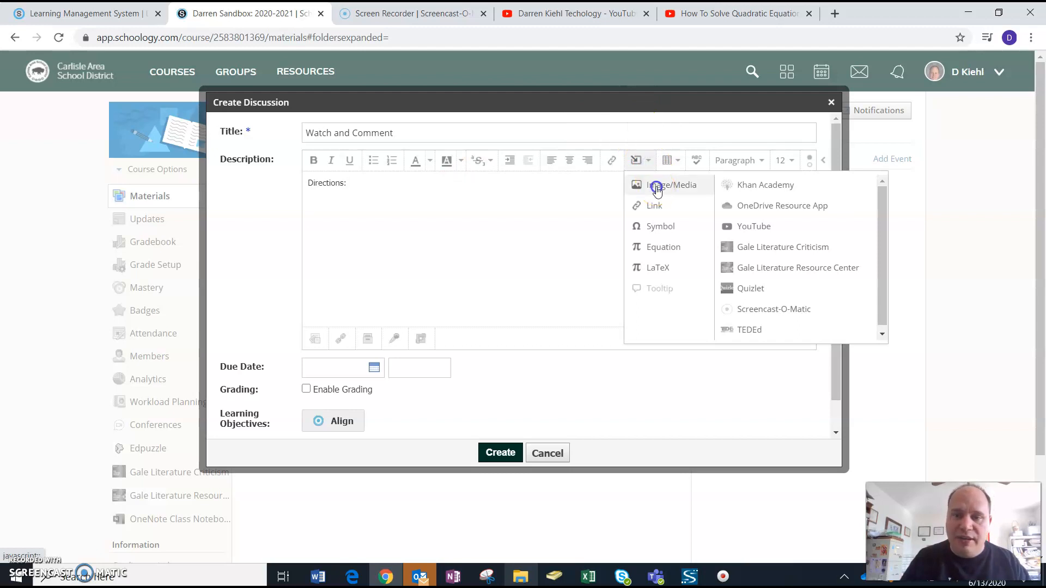
left_click(657, 186)
left_click(526, 201)
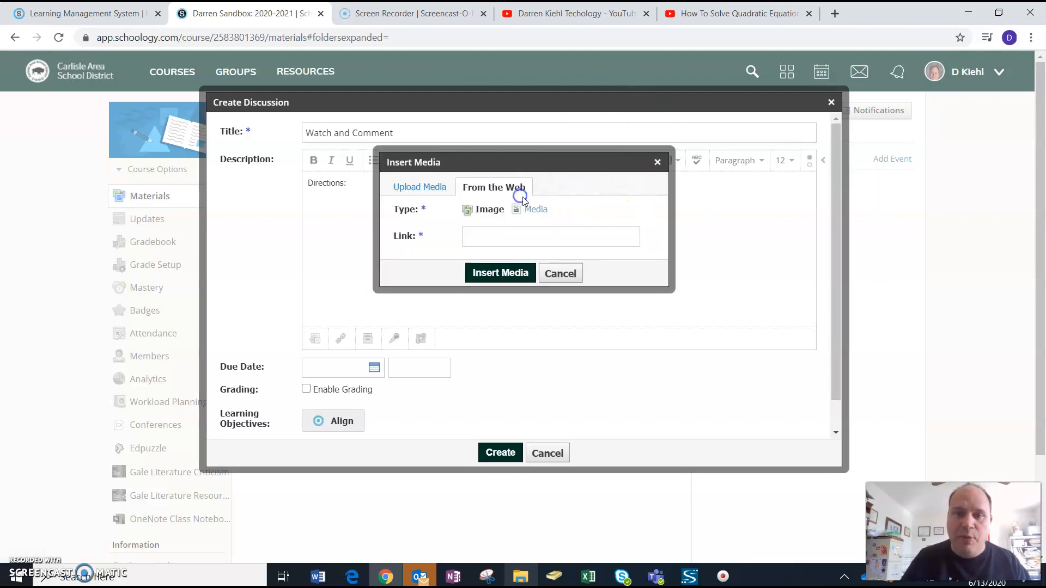
left_click(535, 213)
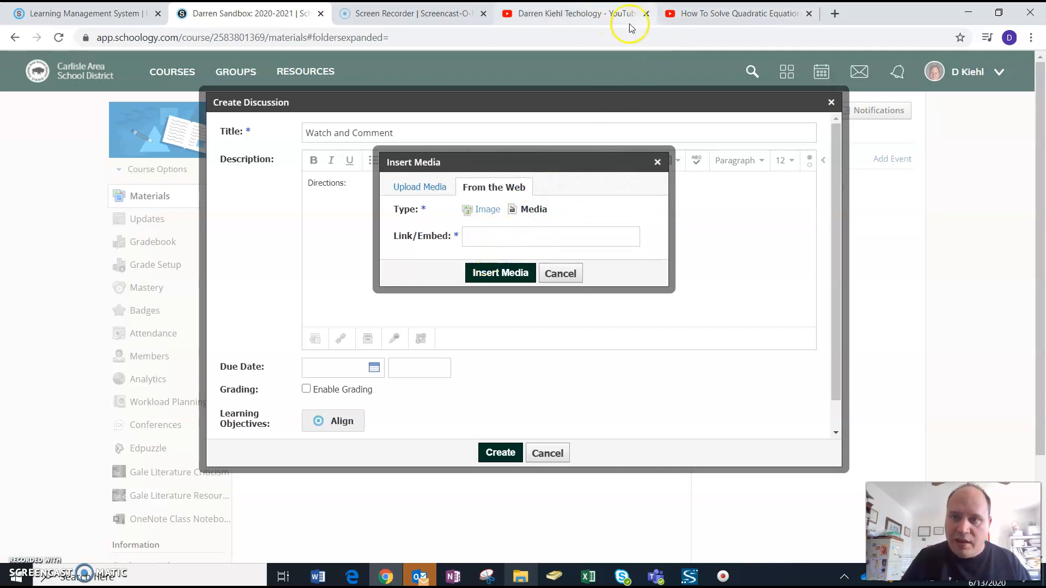
Step: Switch to the YouTube uploads, open the video titled Test, pause it, and copy its embed code
left_click(589, 19)
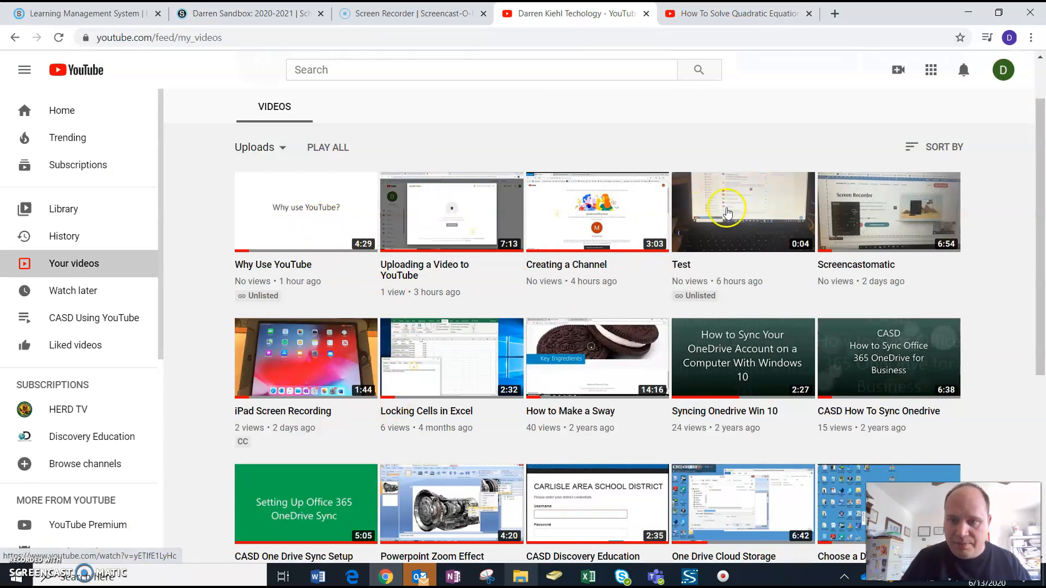
left_click(744, 222)
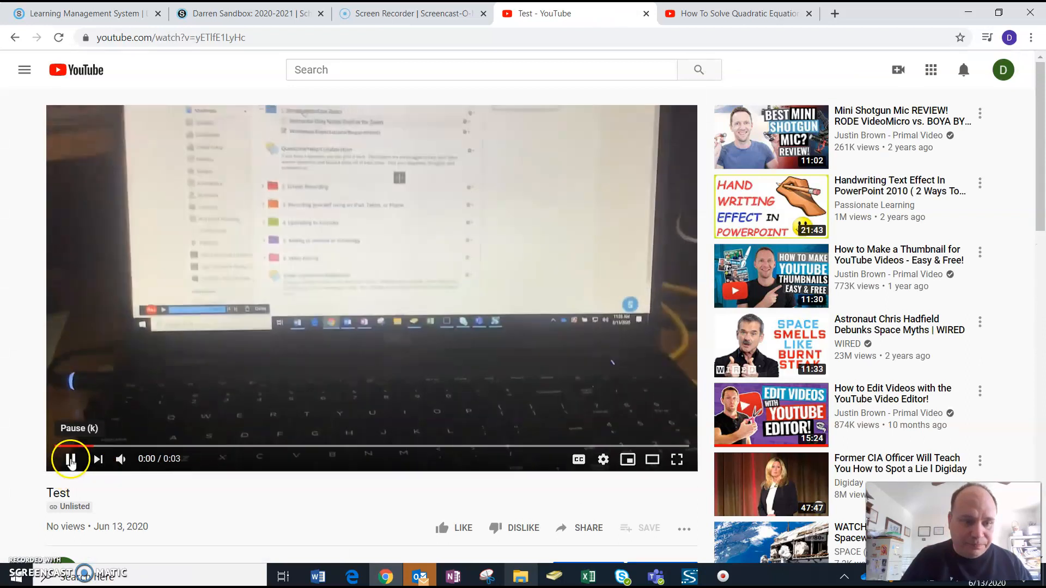
left_click(71, 460)
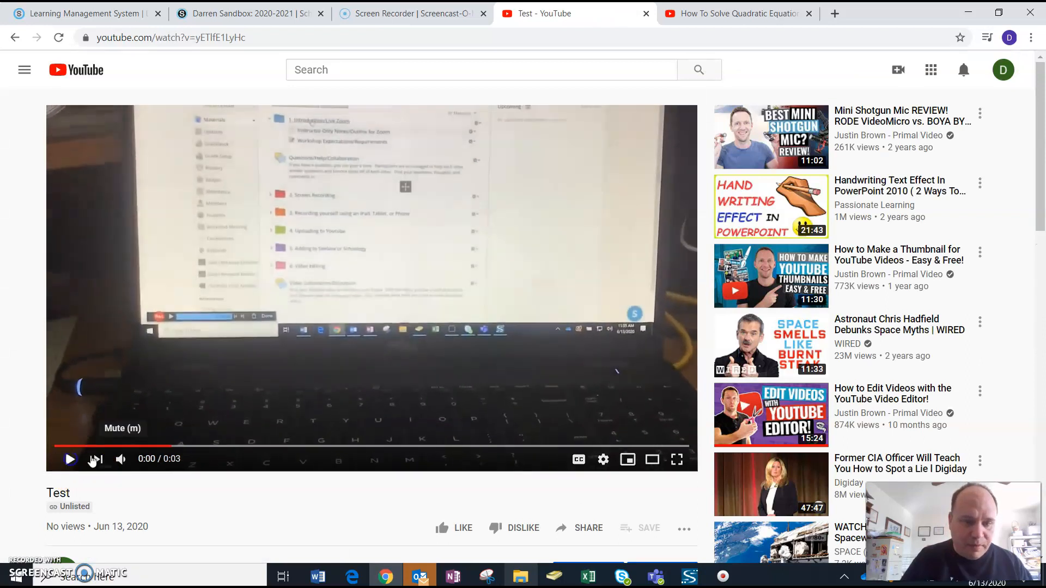
scroll(357, 461, "down", 2)
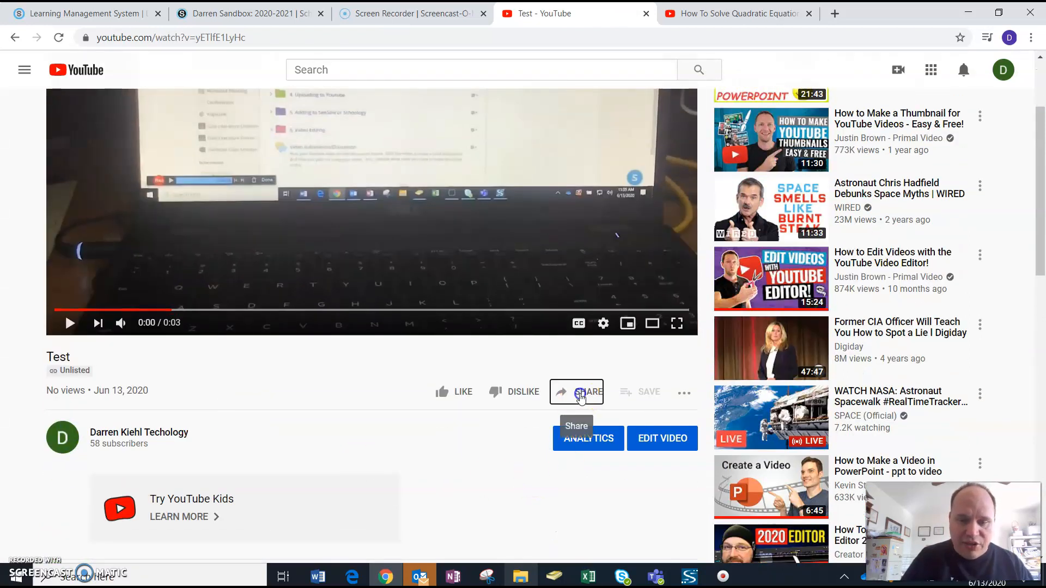
left_click(580, 399)
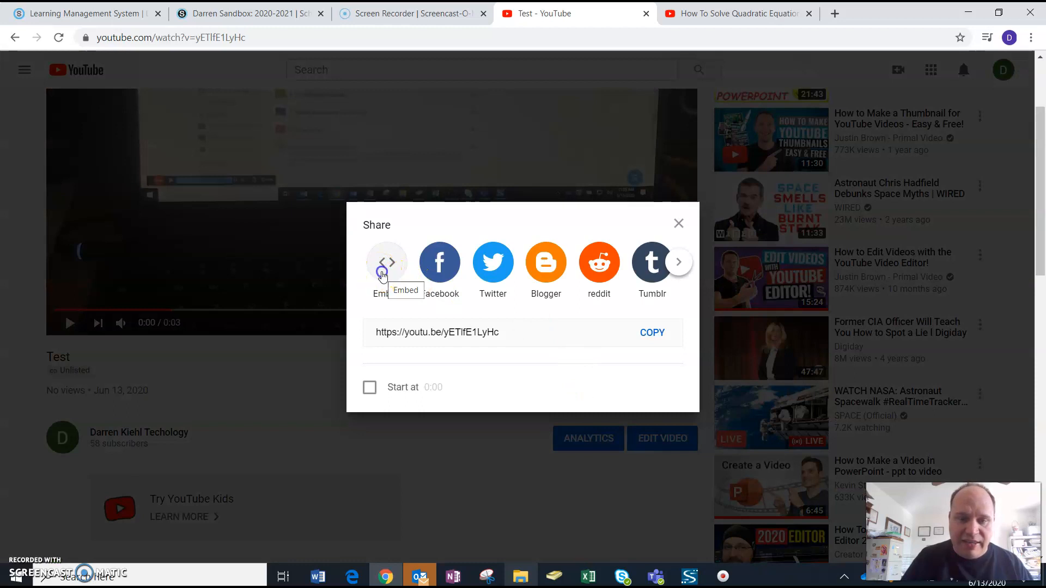
left_click(383, 277)
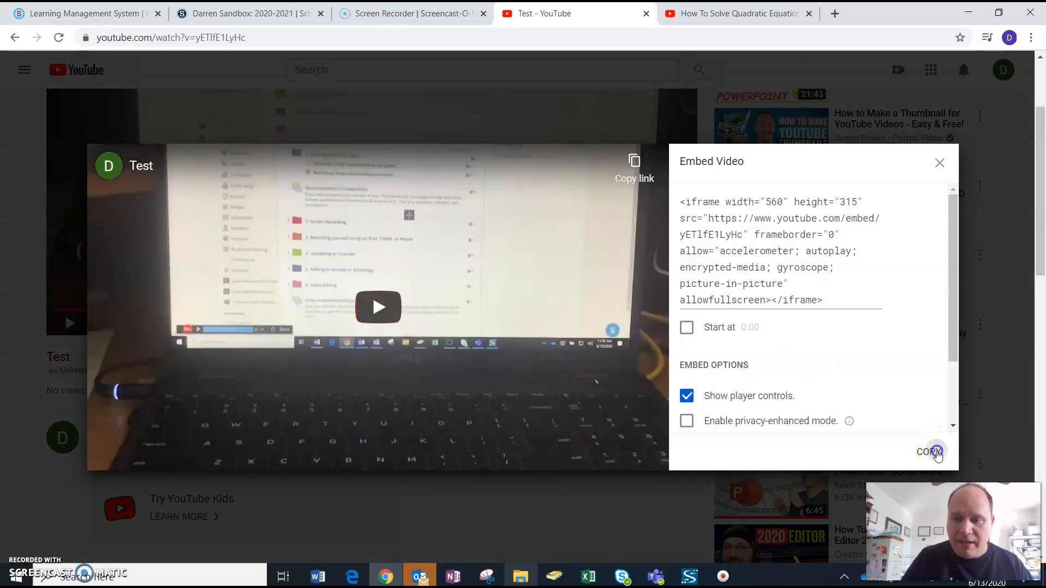
left_click(930, 452)
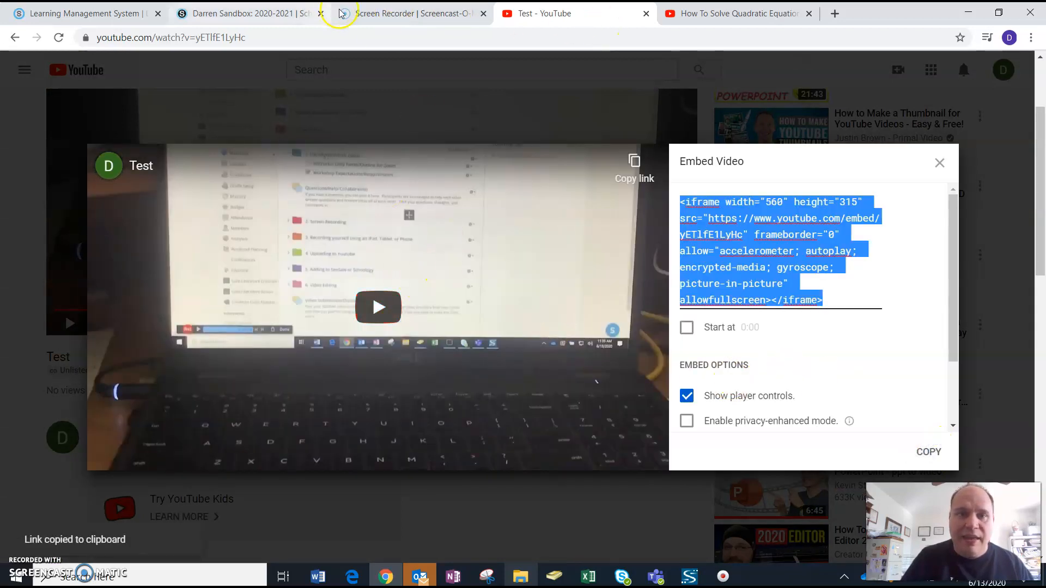
Step: Return to the Schoology discussion and insert the copied embed code as media in its description
left_click(234, 13)
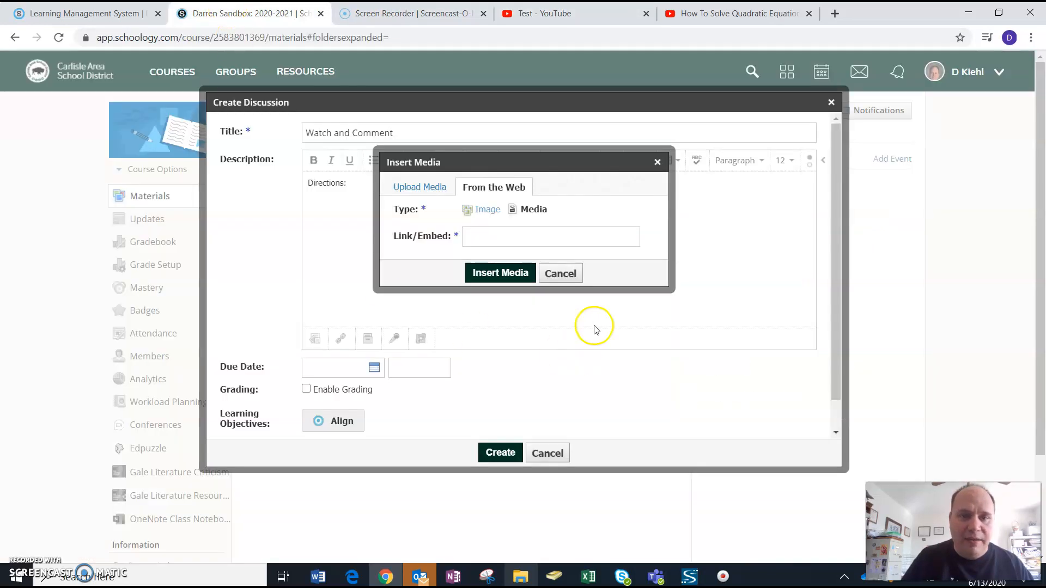
left_click(537, 238)
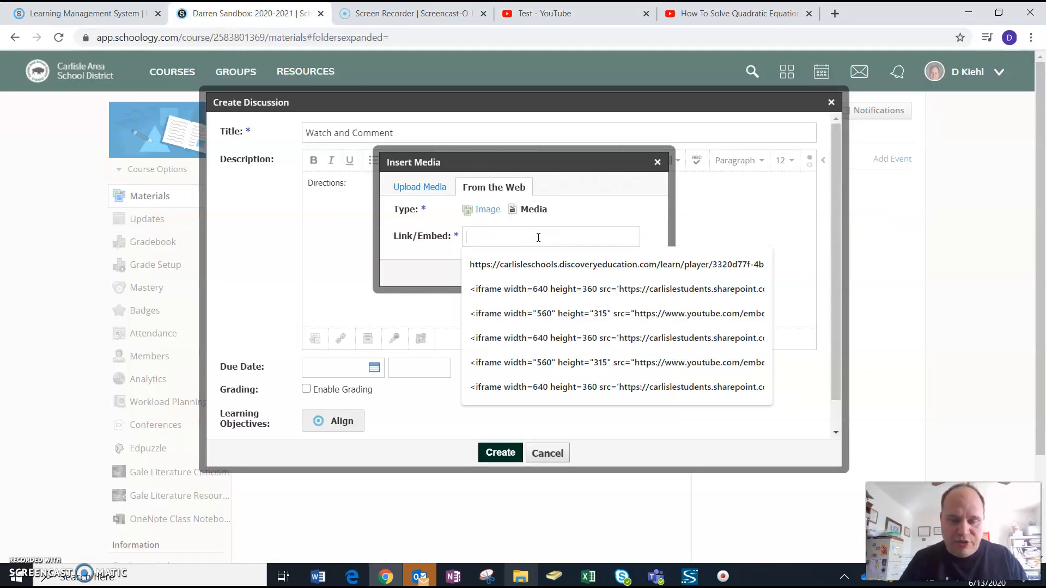
key("ctrl+v")
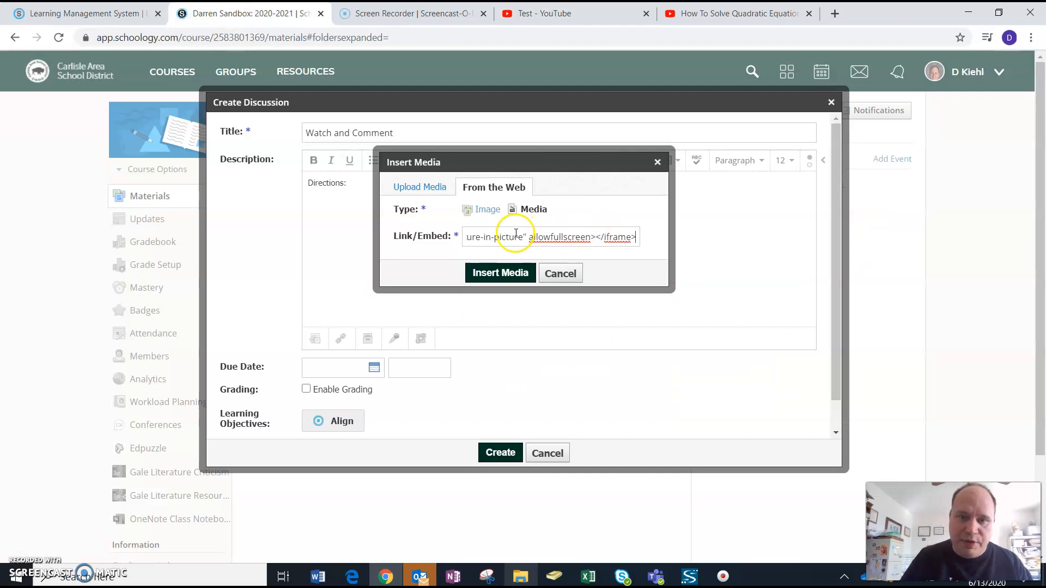
left_click(500, 273)
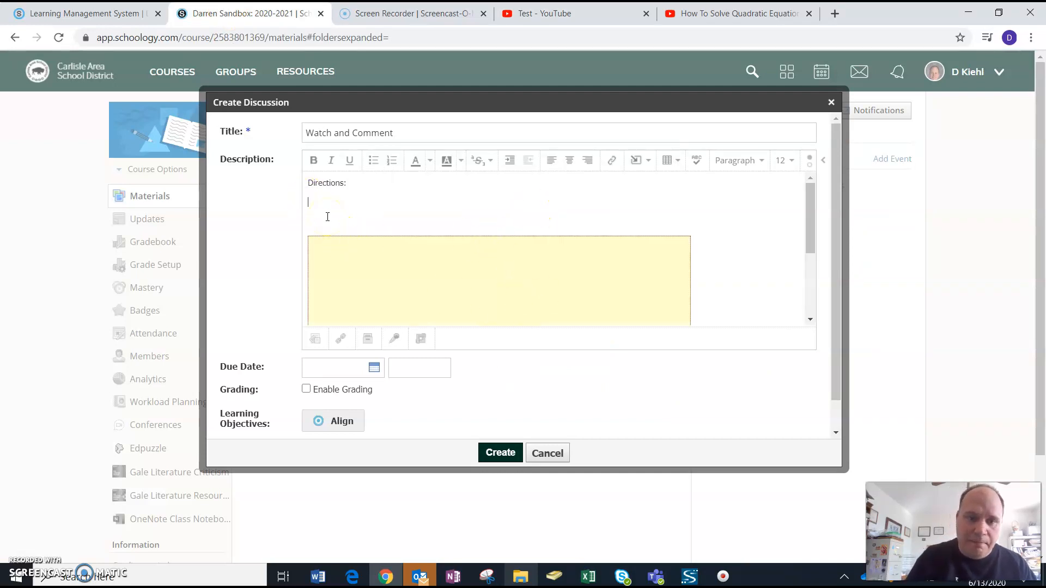
Step: Remove the blank lines between "Directions:" and the embedded video, and create the Watch and Comment discussion
key("Delete")
key("Delete")
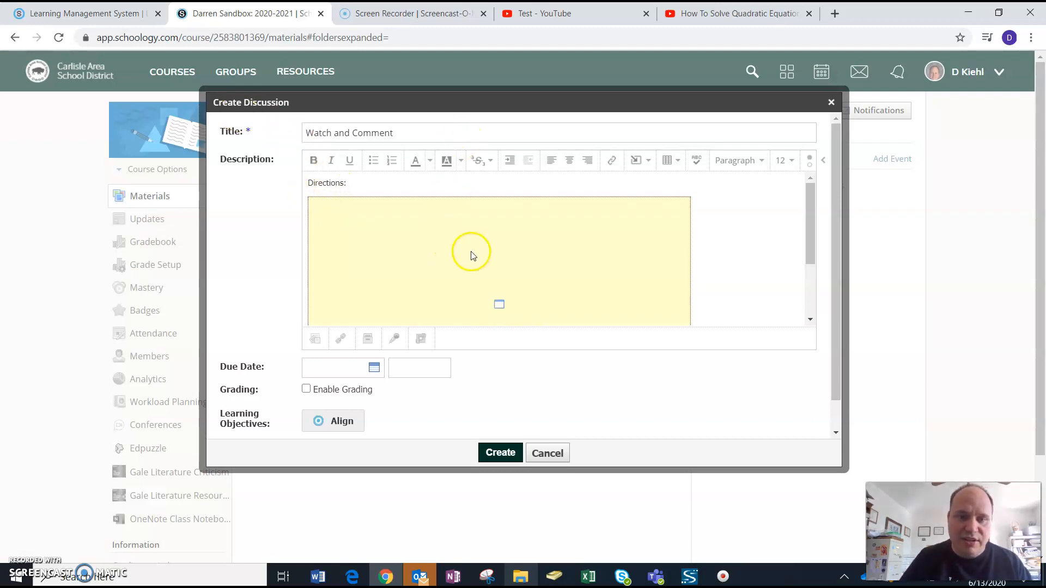
scroll(474, 254, "down", 1)
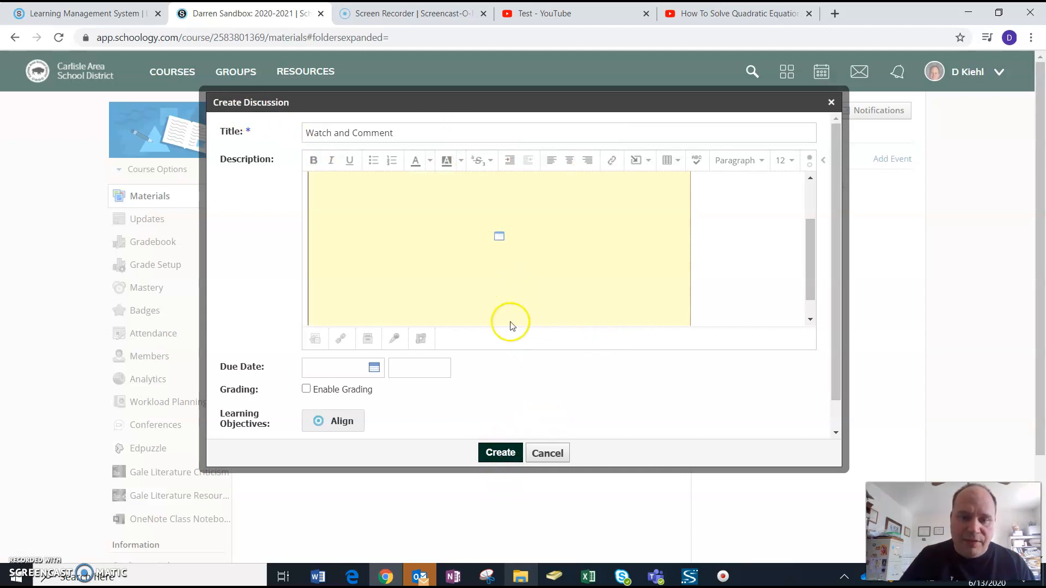
left_click(498, 452)
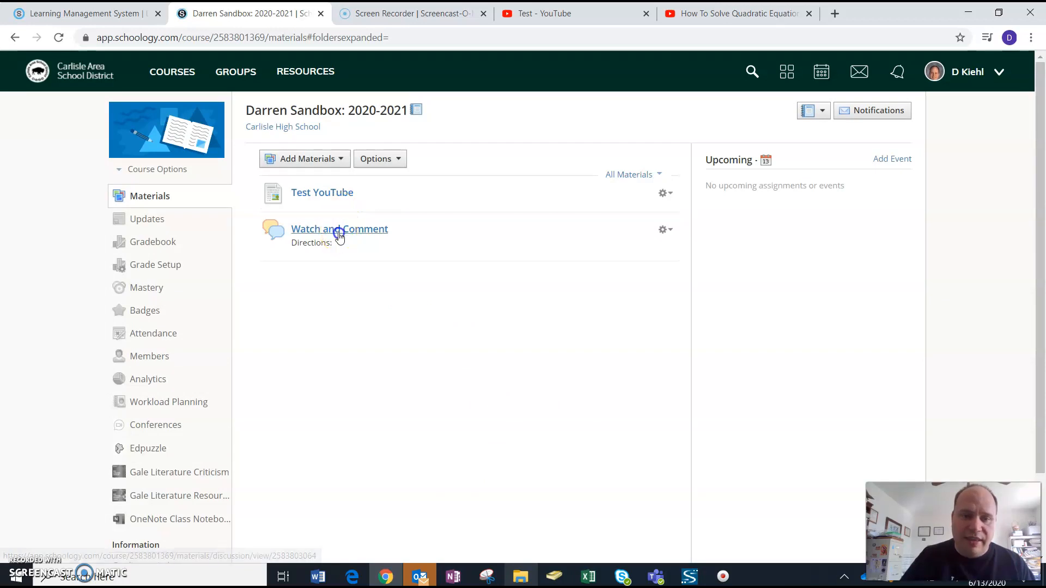
Step: View the Watch and Comment discussion to check the embedded video and comment area, and return to the course materials
left_click(338, 231)
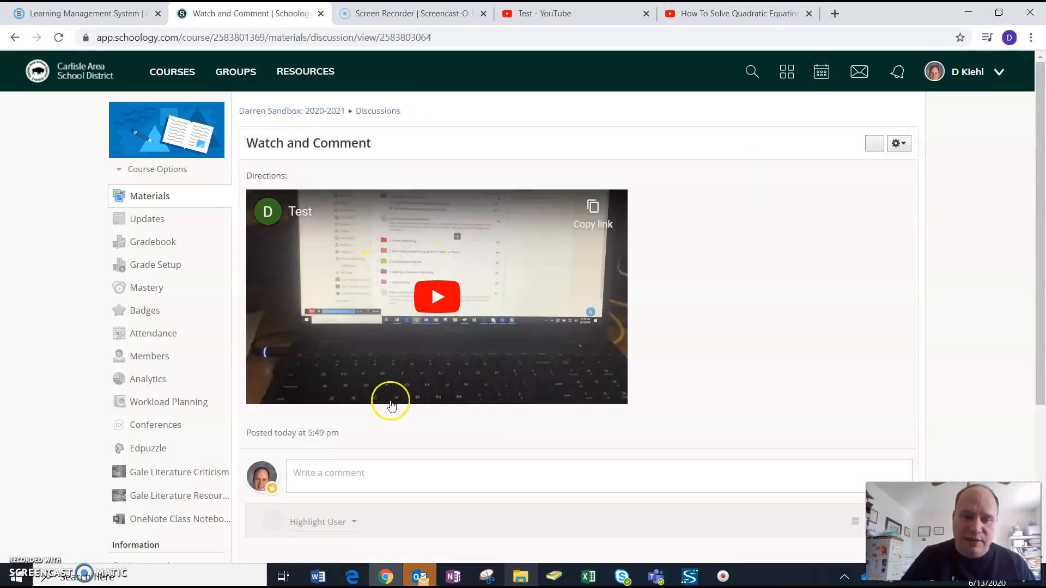
scroll(408, 295, "down", 3)
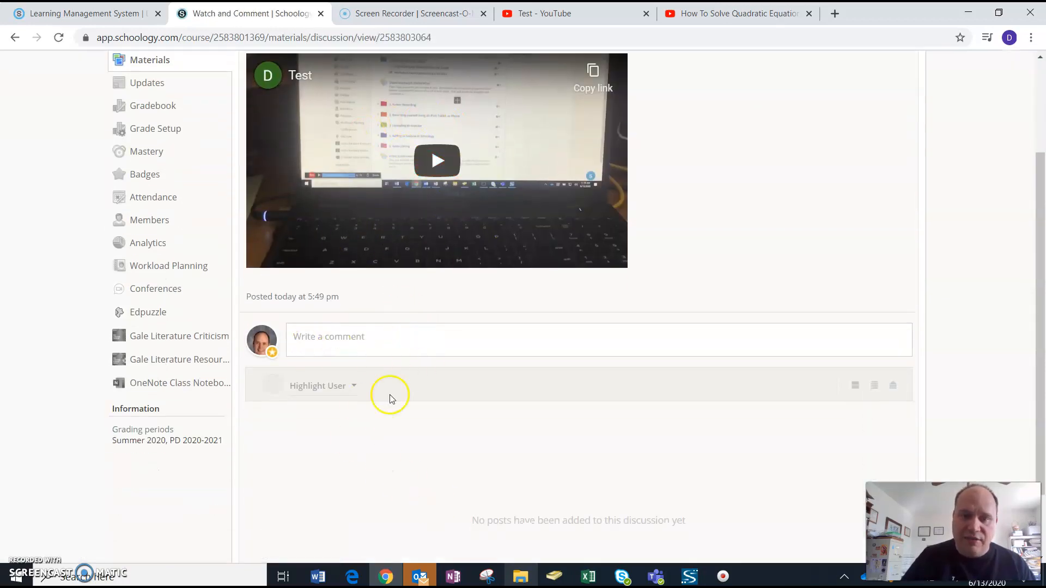
scroll(393, 398, "up", 3)
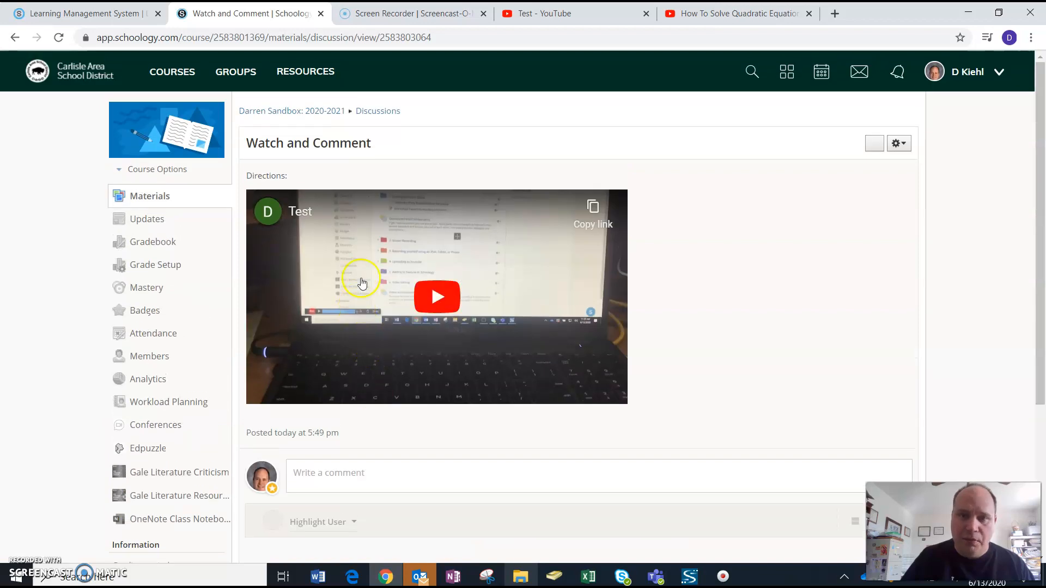
left_click(312, 112)
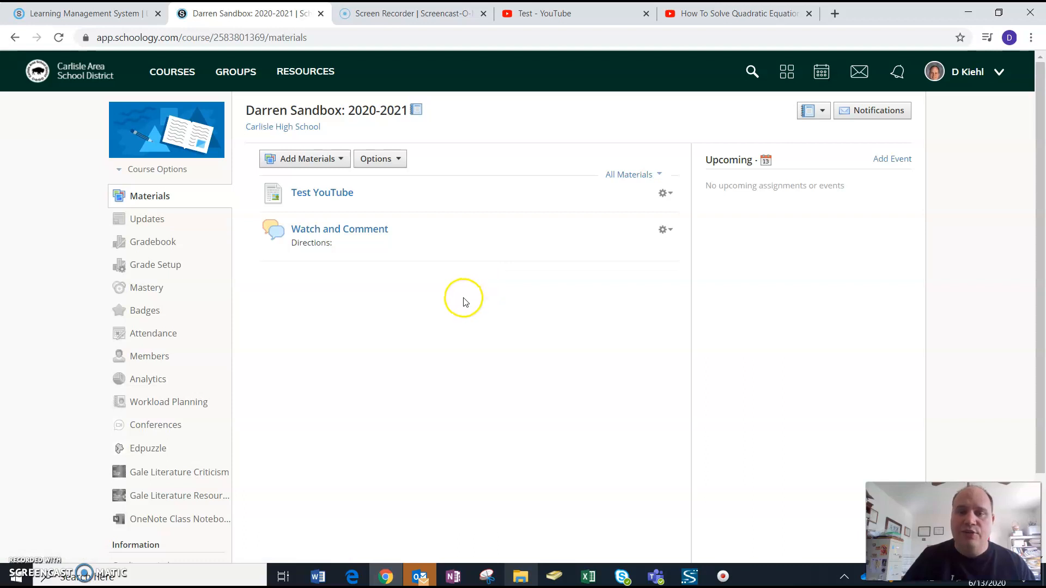
Step: Start a new page in the course materials titled "Another YouTube Test"
left_click(325, 163)
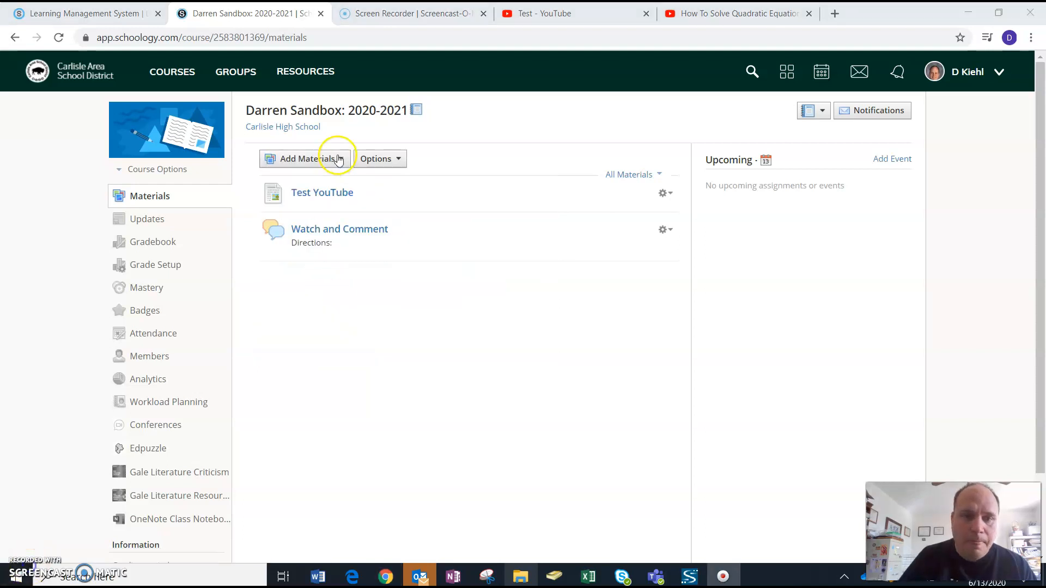
left_click(339, 160)
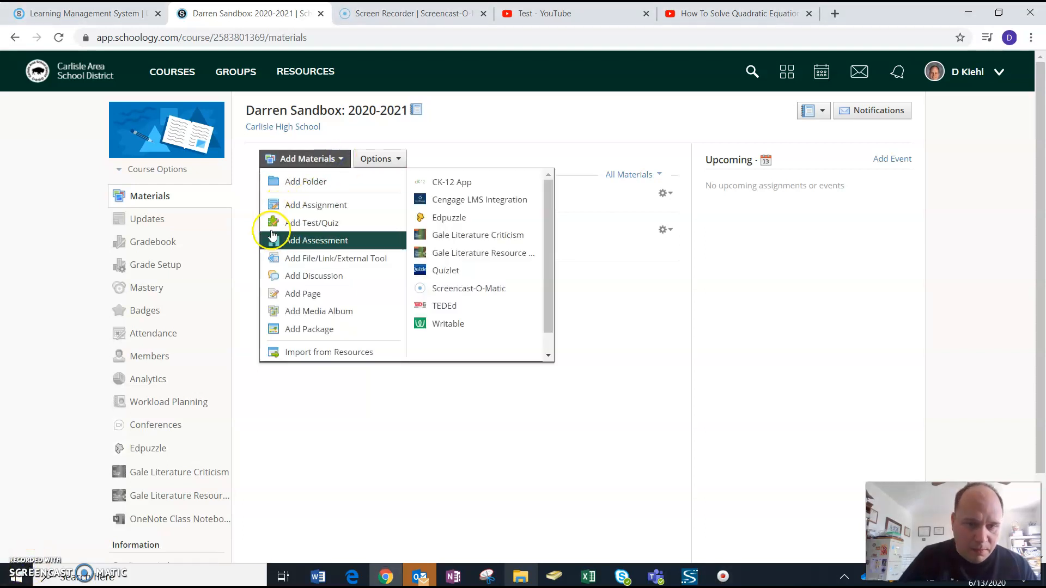
left_click(304, 294)
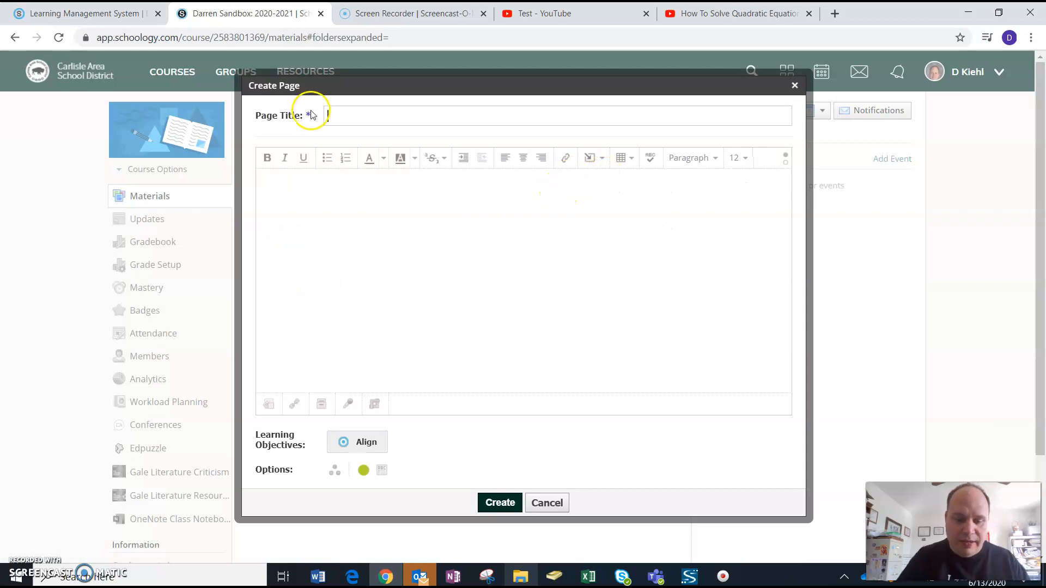
type("a")
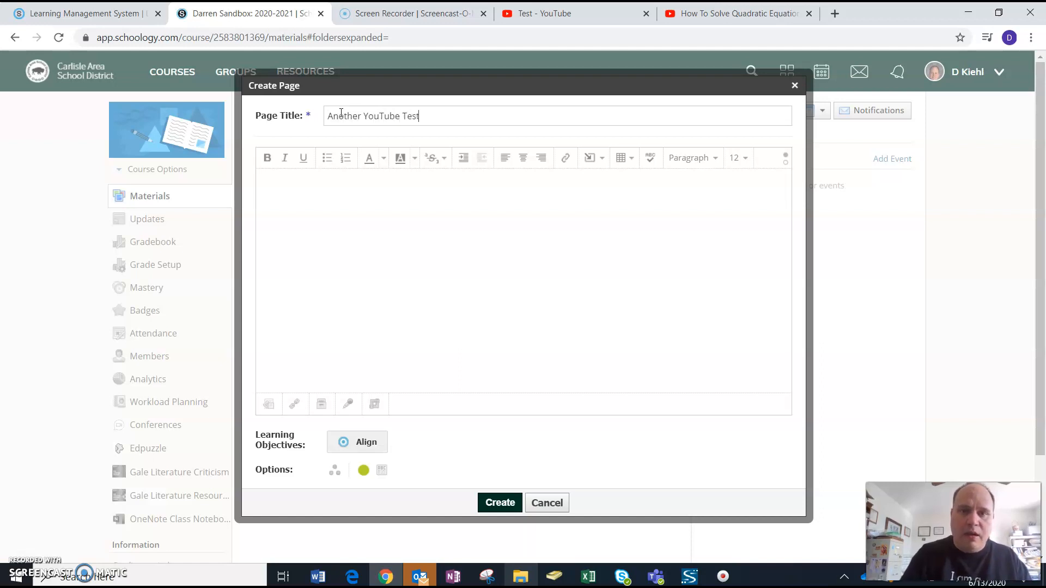
Step: Start inserting content from the YouTube app into the page and search it for "solving systems of equations"
left_click(598, 162)
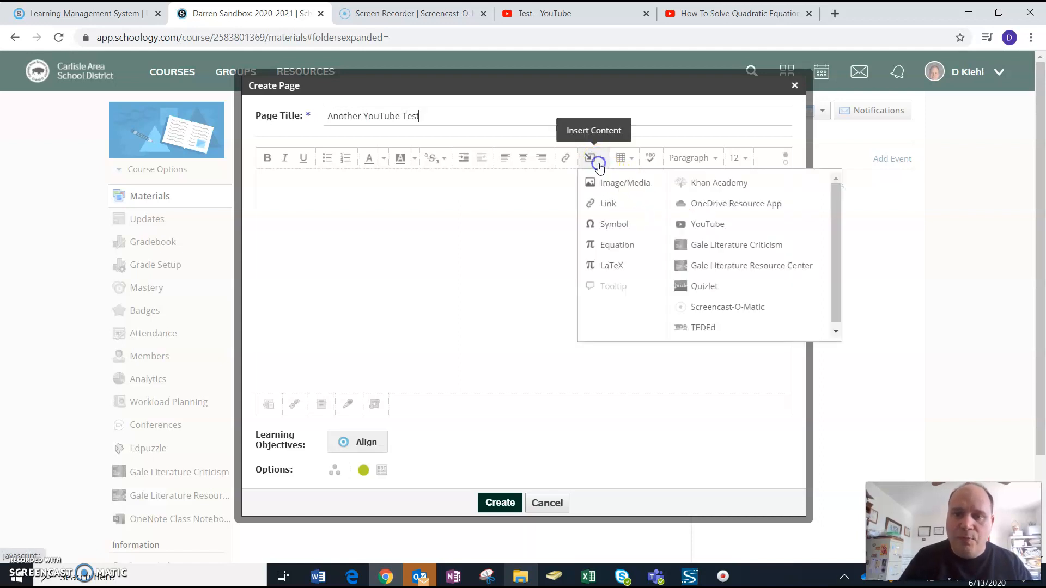
left_click(706, 225)
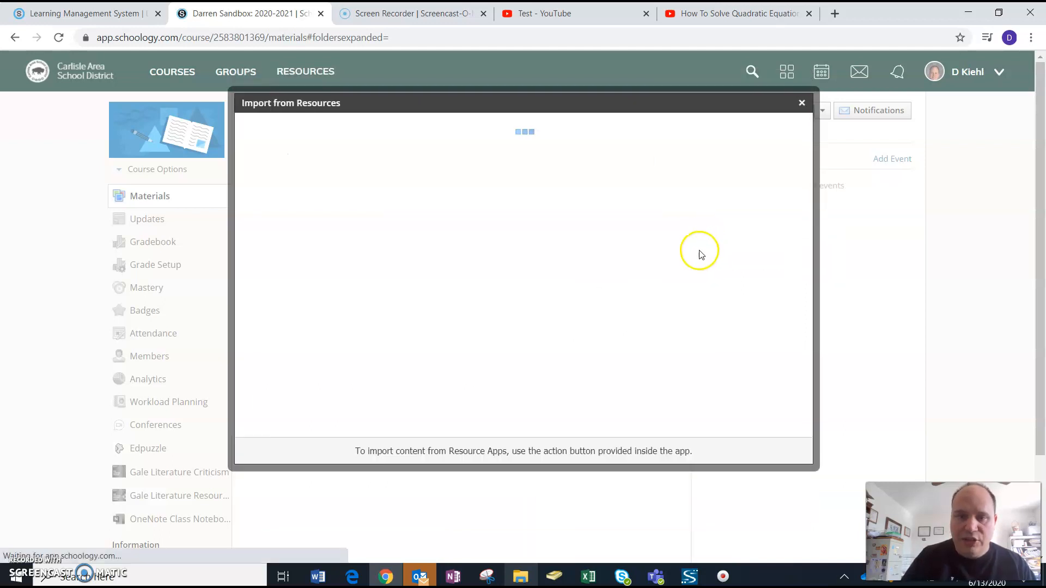
left_click(482, 166)
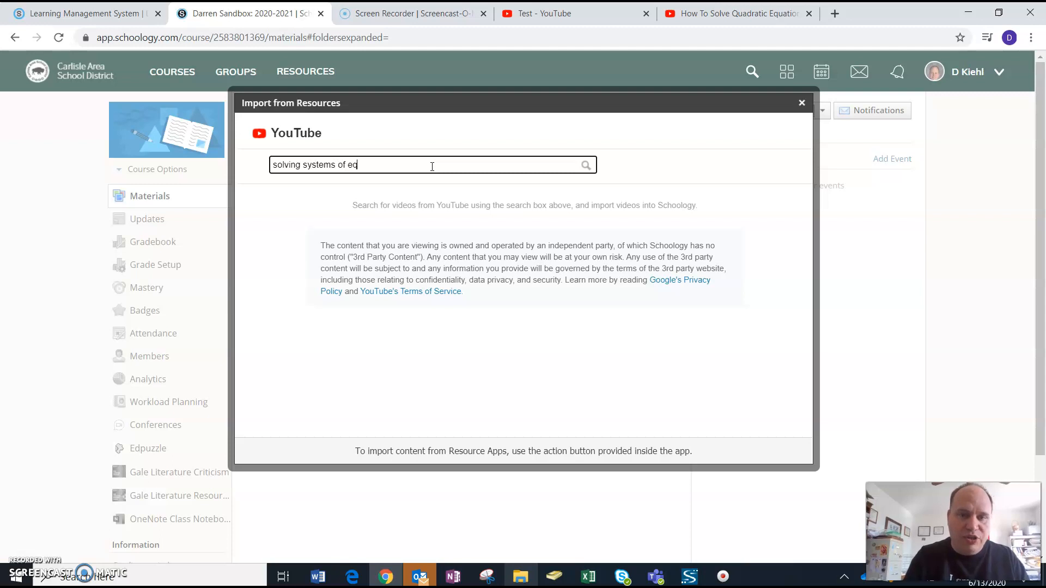
type("s")
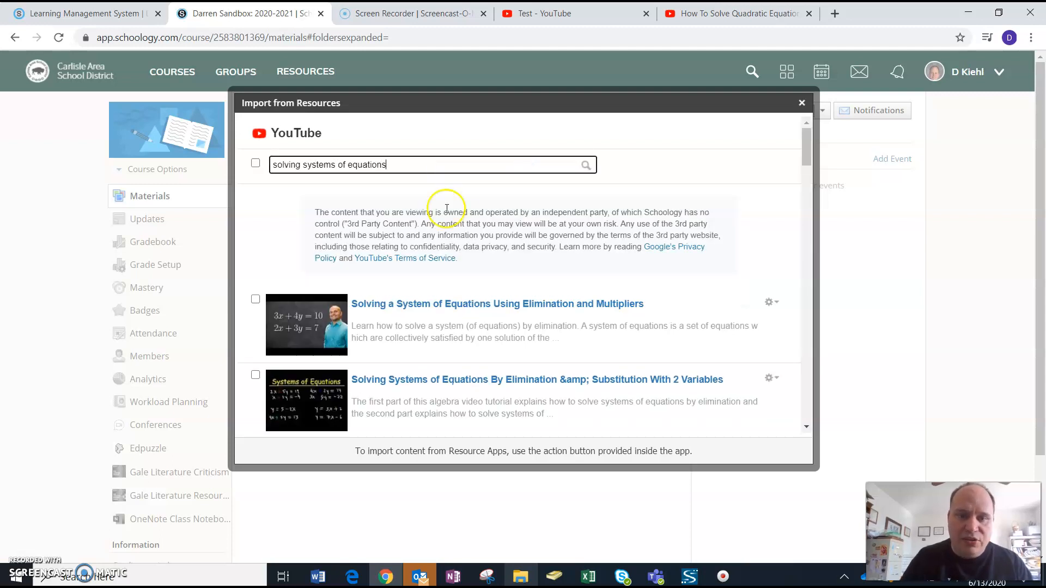
Step: Import the video "Solving Systems of Equations By Elimination & Substitution With 2 Variables" into the page as an embed
scroll(473, 270, "down", 1)
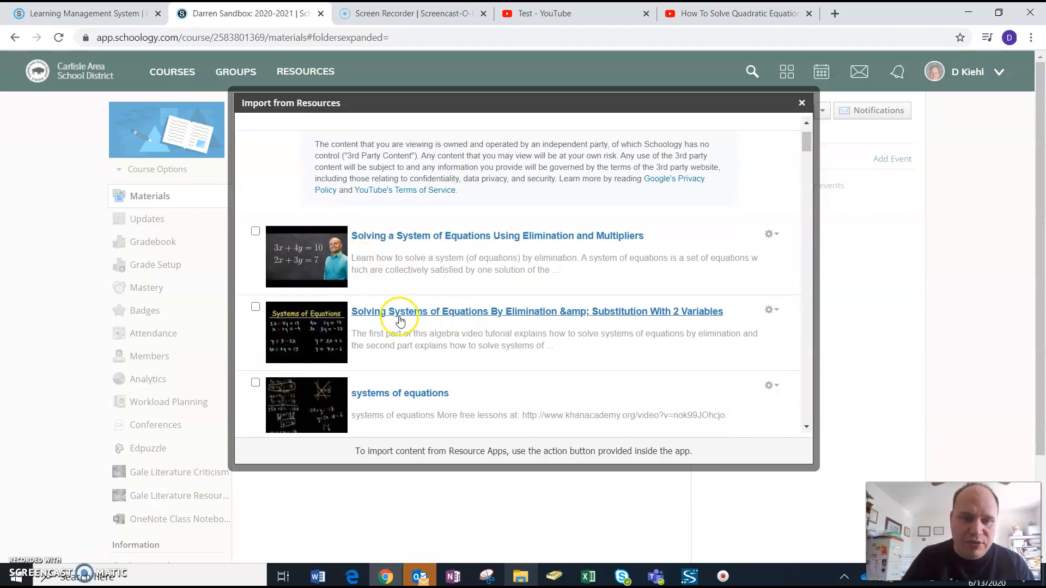
scroll(397, 315, "down", 3)
scroll(390, 319, "up", 3)
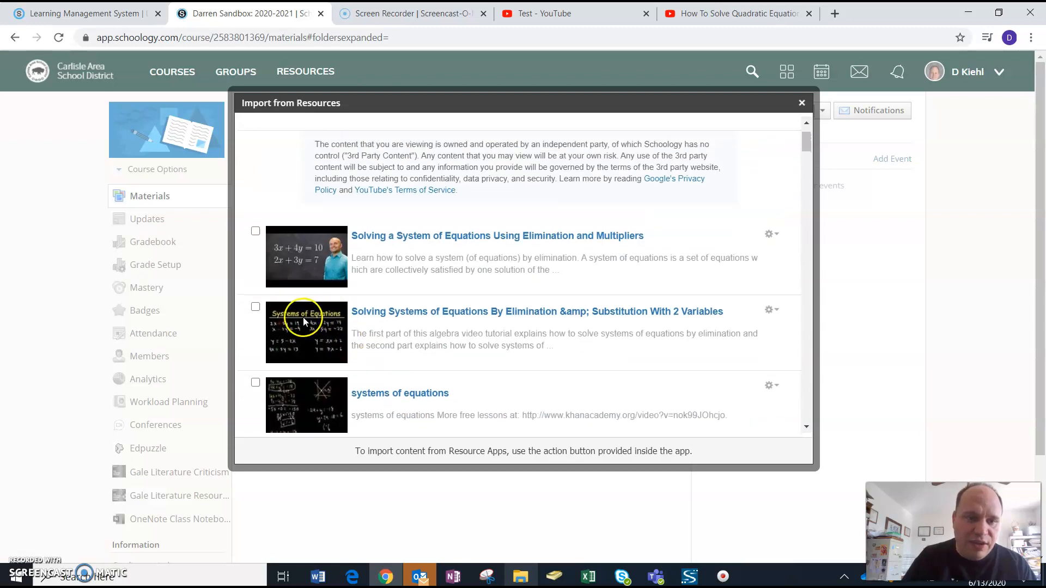
left_click(255, 308)
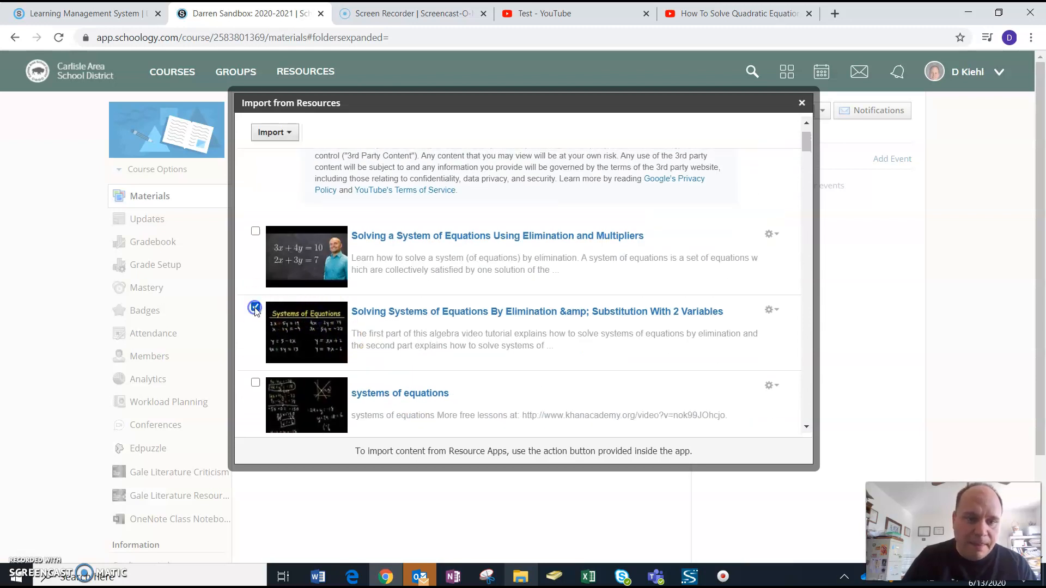
left_click(281, 135)
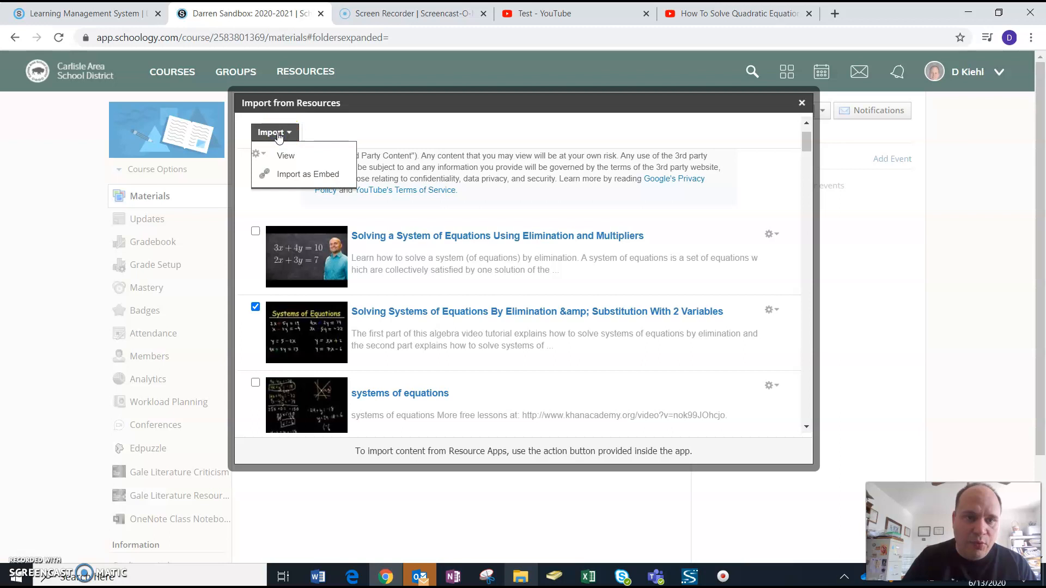
left_click(319, 176)
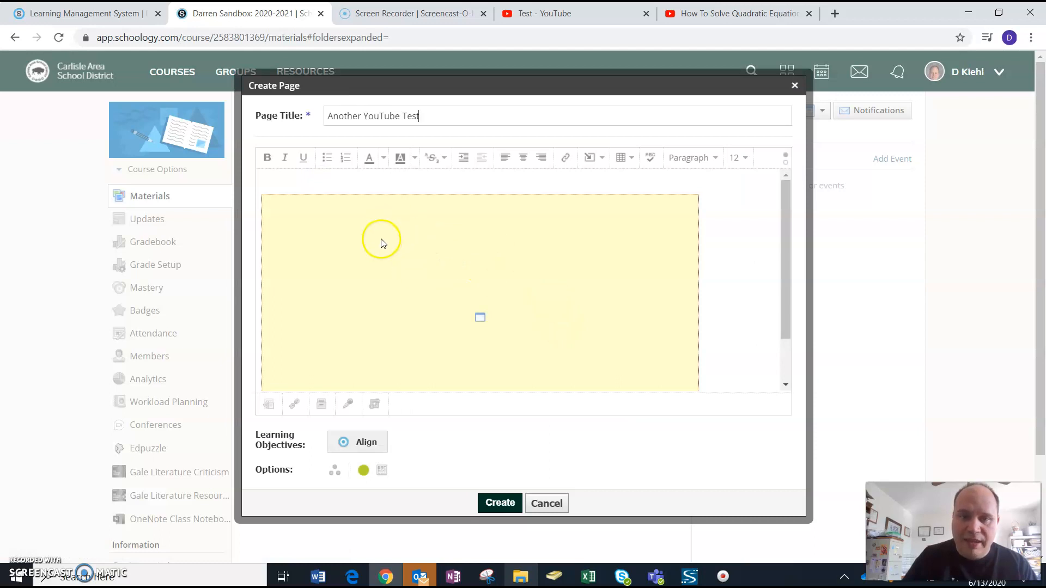
Step: Create the Another YouTube Test page and open it to check the embedded video
left_click(602, 158)
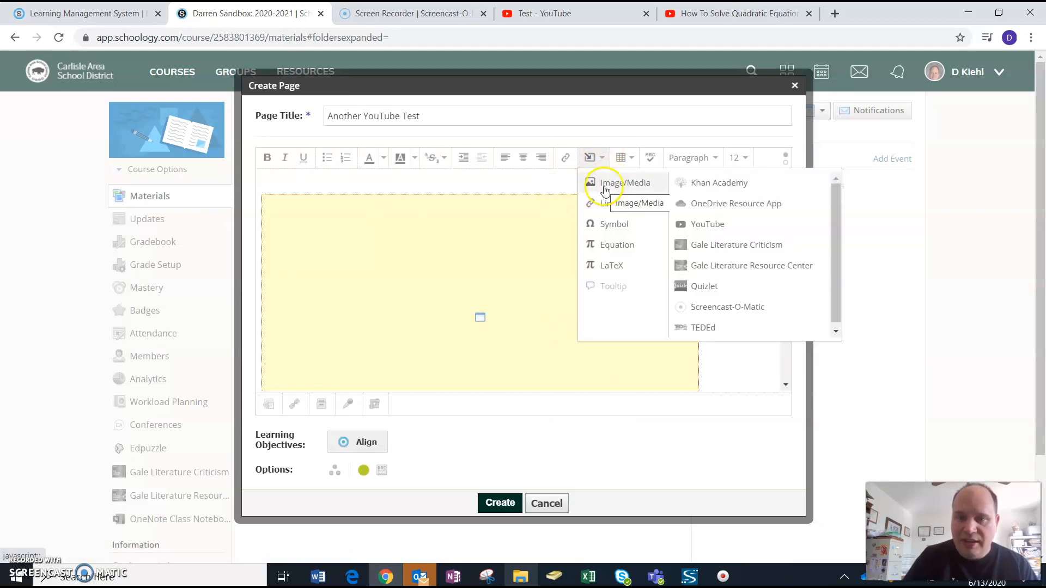
left_click(561, 181)
scroll(477, 284, "down", 1)
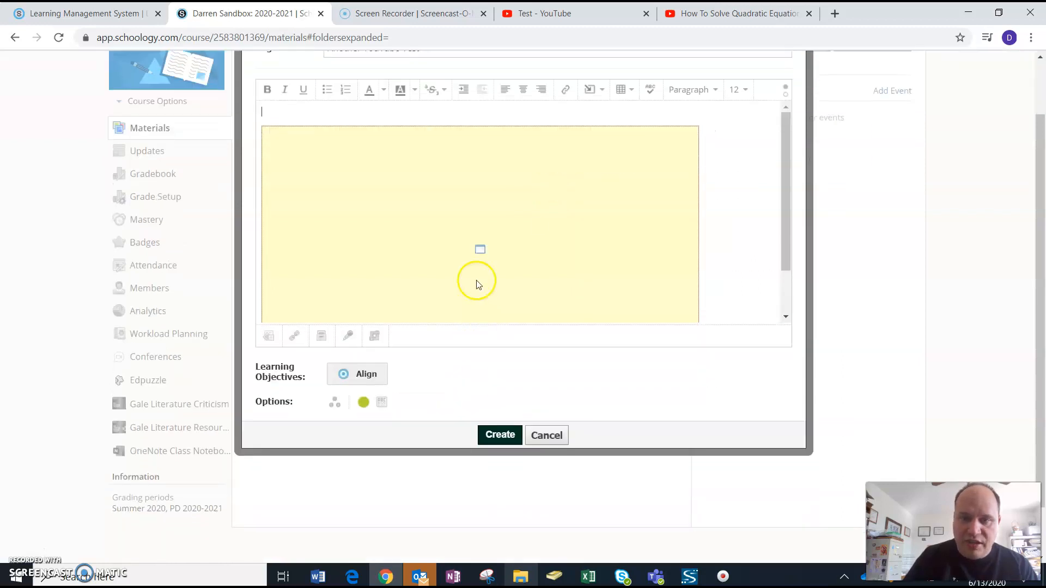
left_click(495, 436)
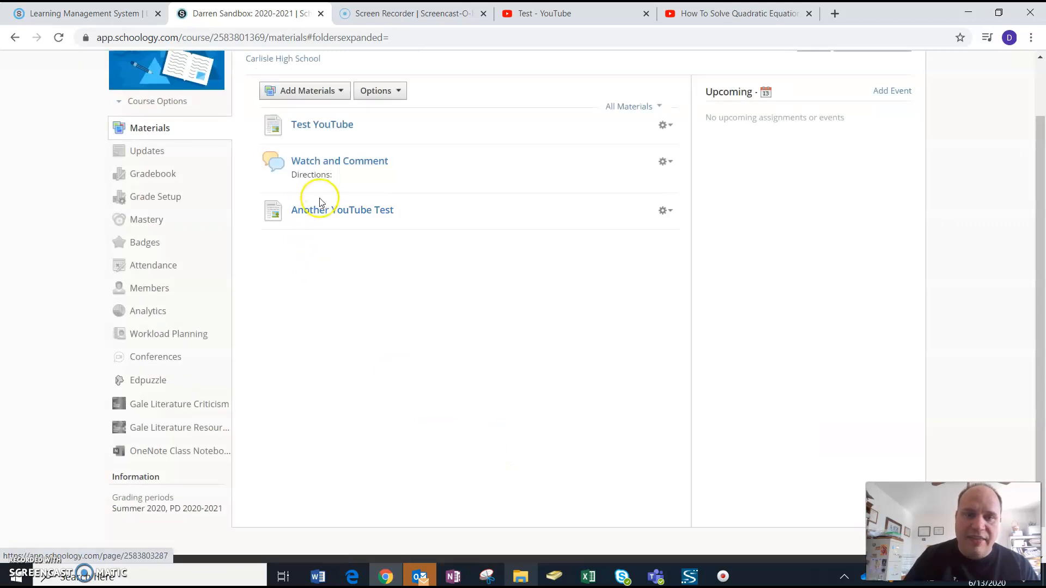
left_click(348, 211)
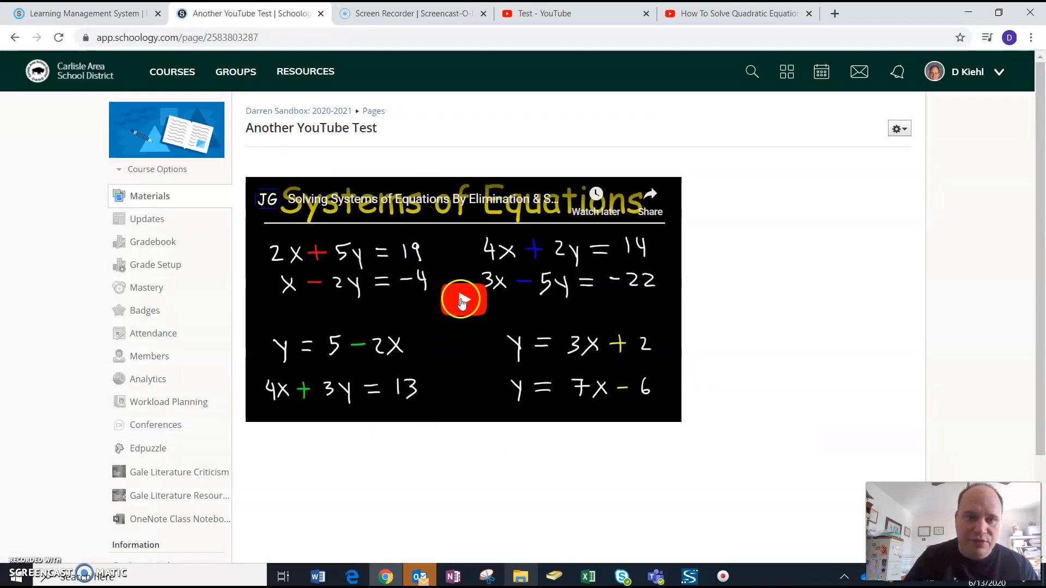
Step: Return to the Darren Sandbox: 2020-2021 course materials and start a new page titled "youtube link test"
left_click(302, 110)
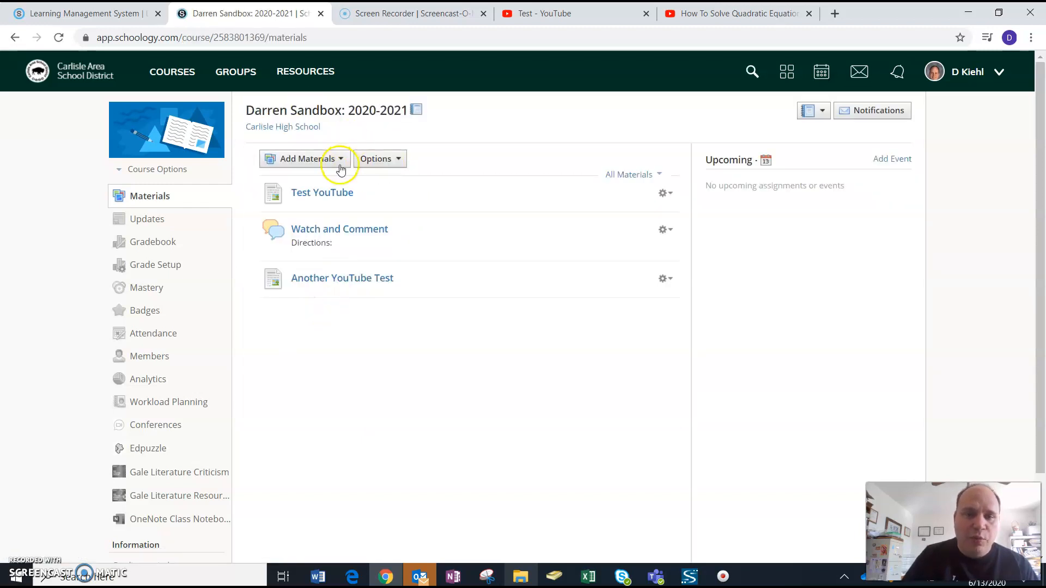
left_click(340, 163)
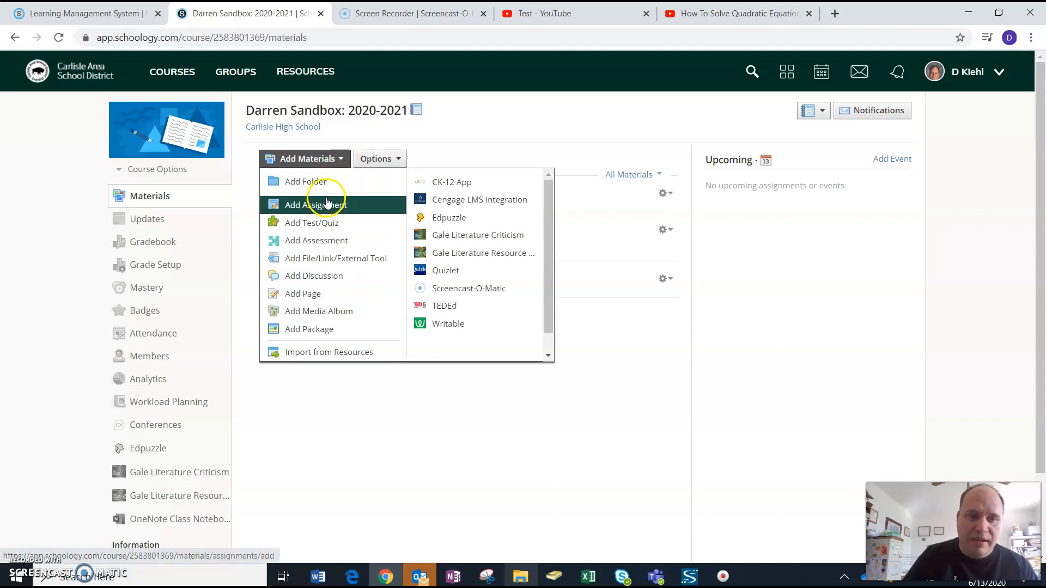
left_click(331, 294)
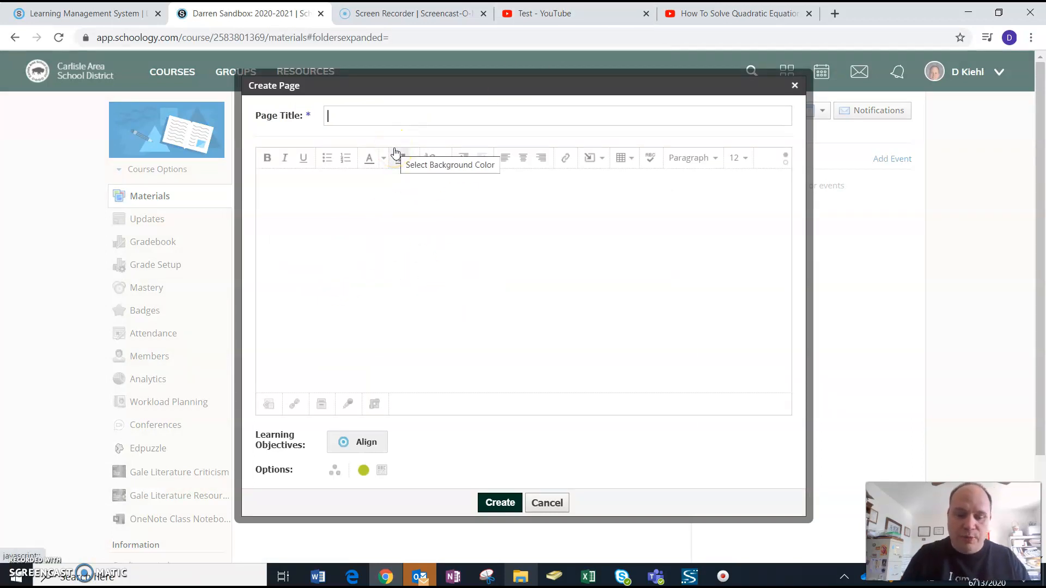
type("youtube link test")
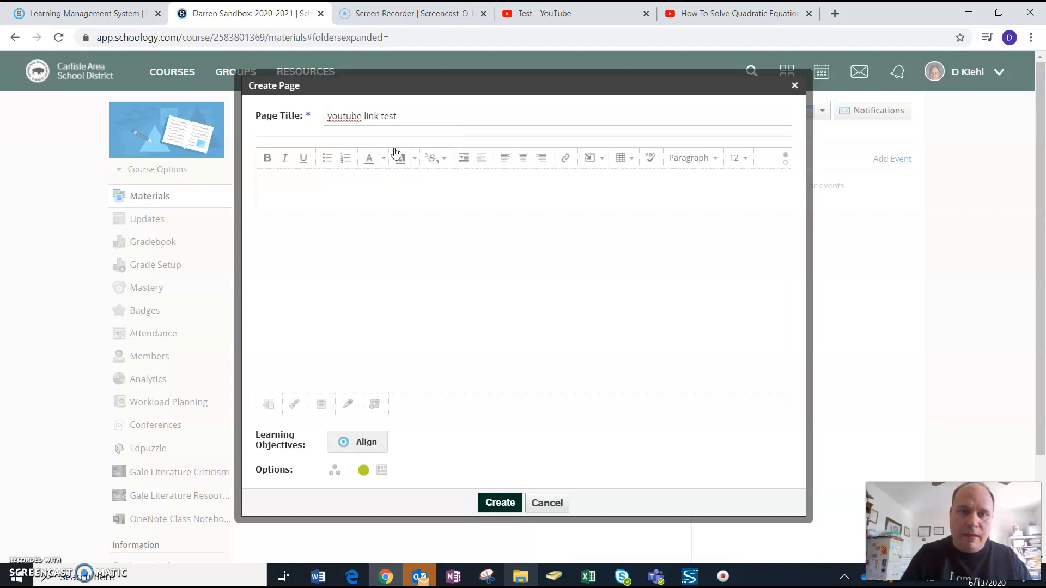
Step: Switch to the Test video on YouTube, dismiss its embed code window and copy the video's web address
left_click(567, 13)
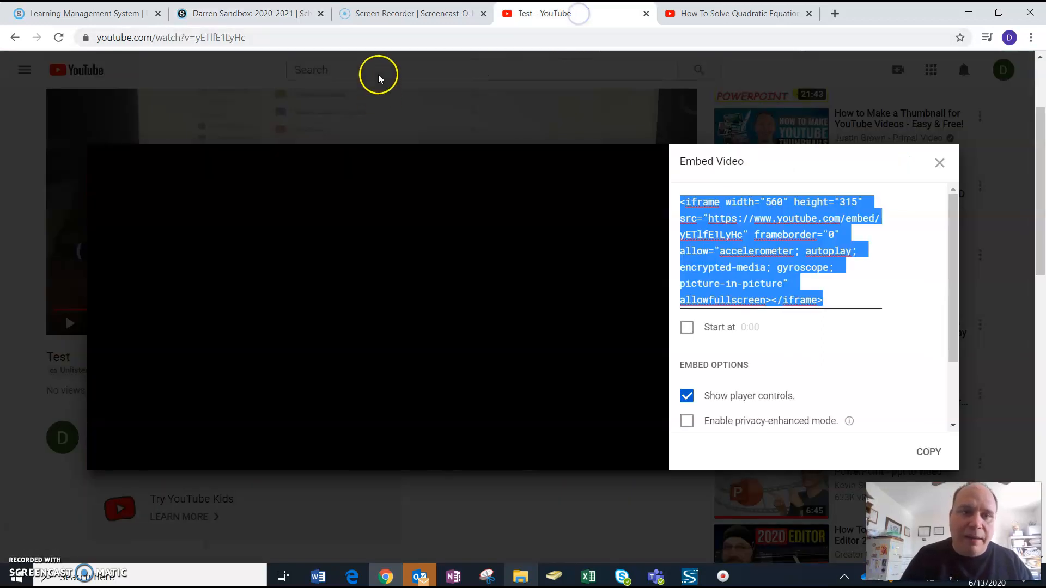
left_click(260, 39)
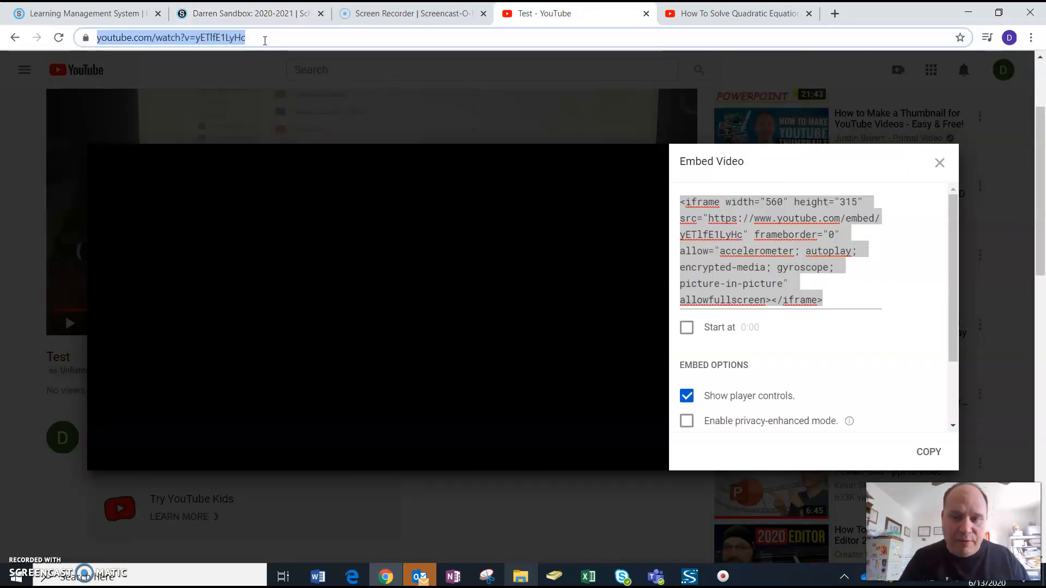
left_click(939, 163)
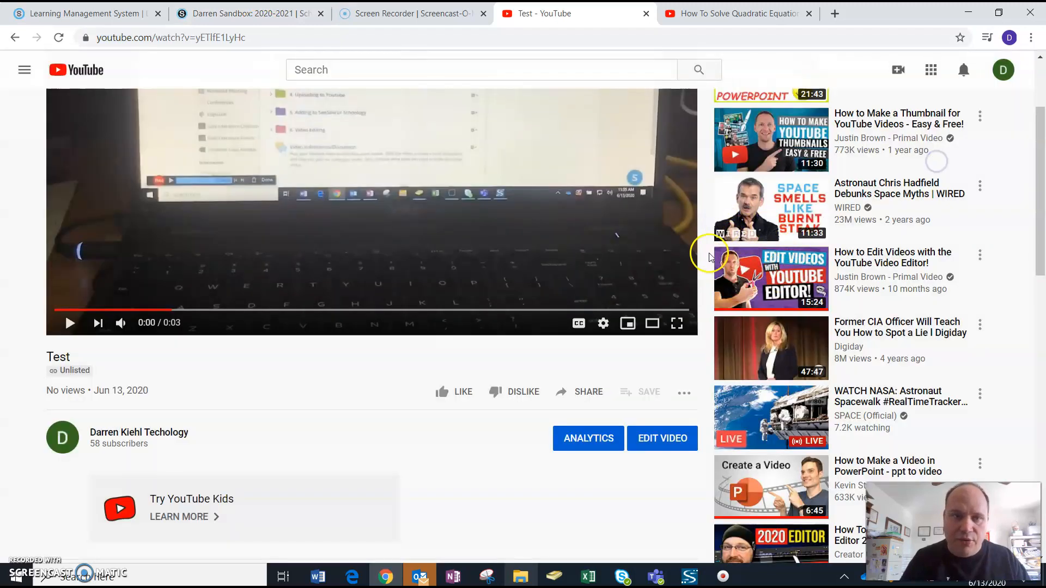
left_click(130, 39)
key("ctrl+c")
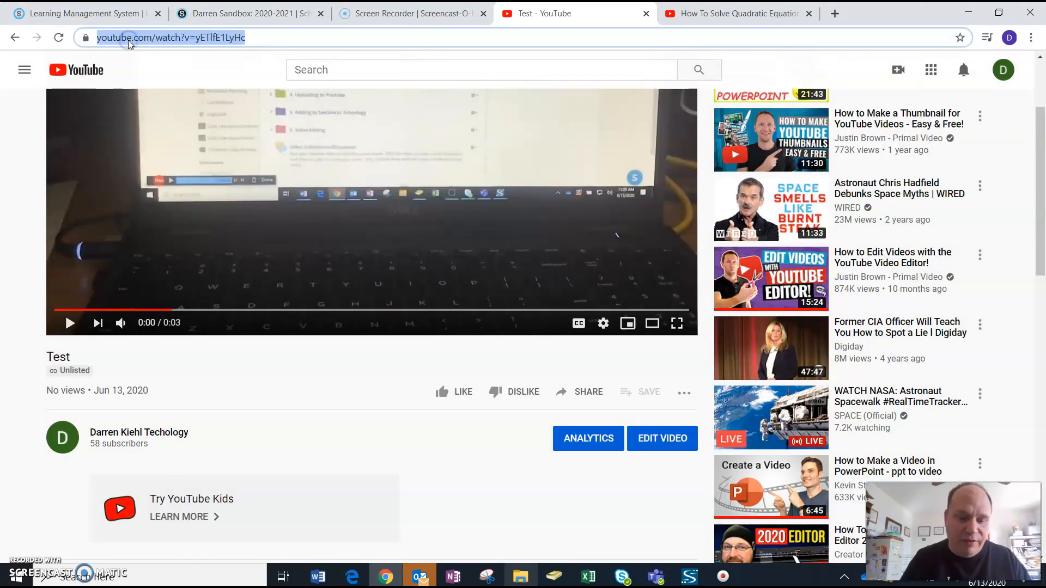
Step: Write "Click Here to watch the video" in the Schoology page body and link "Click Here" to the copied video address
left_click(248, 14)
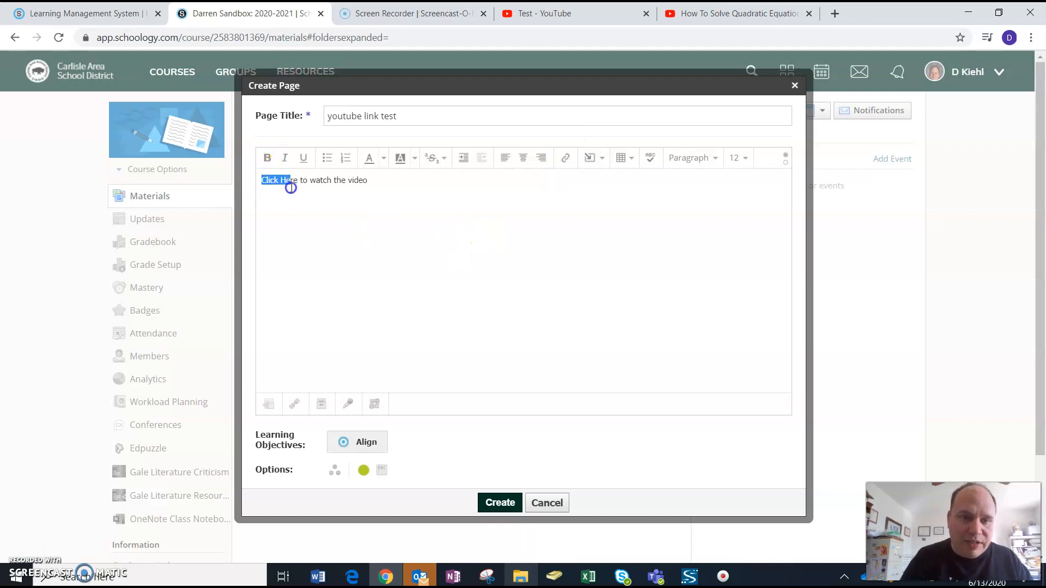
left_click(566, 159)
left_click(520, 196)
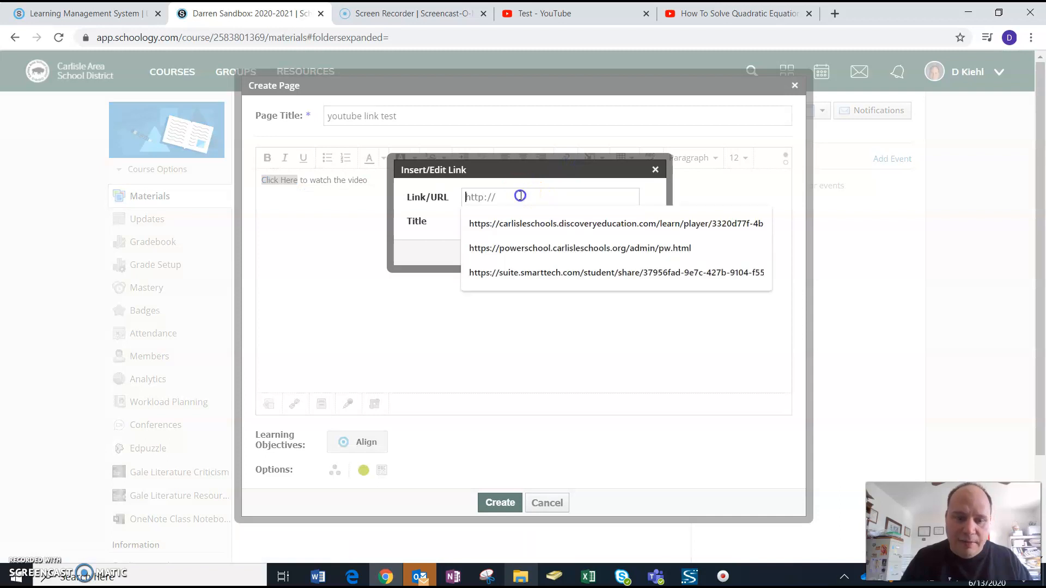
key("ctrl+v")
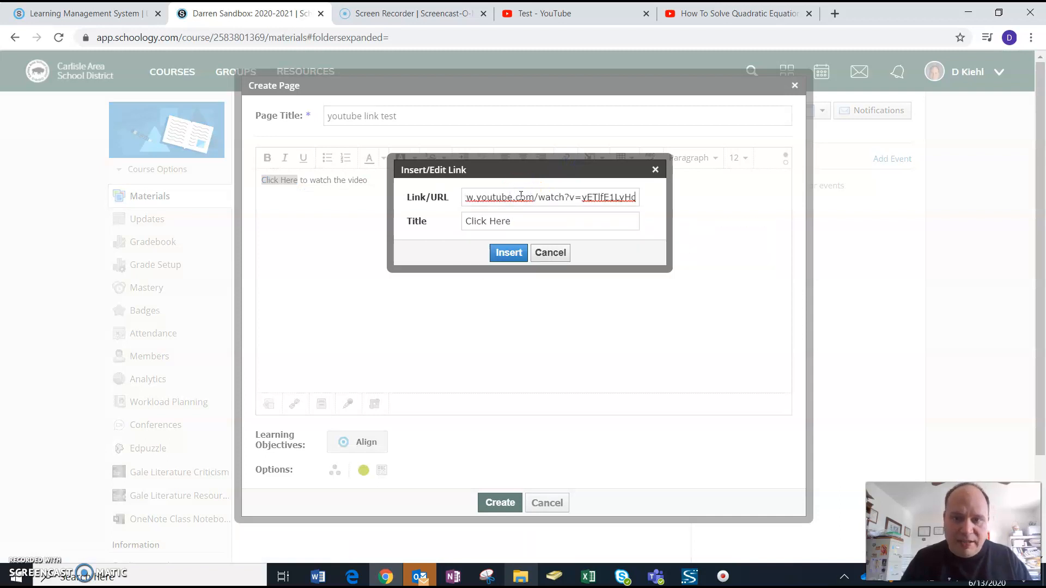
left_click(509, 253)
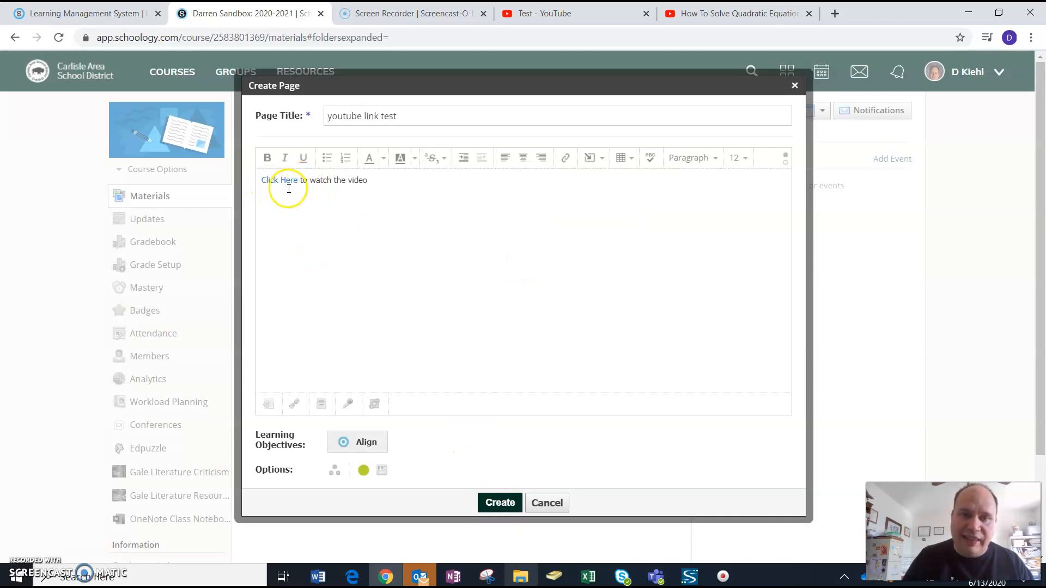
Step: Create the youtube link test page, test its "Click Here" link, and close the YouTube tab it opens
left_click(499, 503)
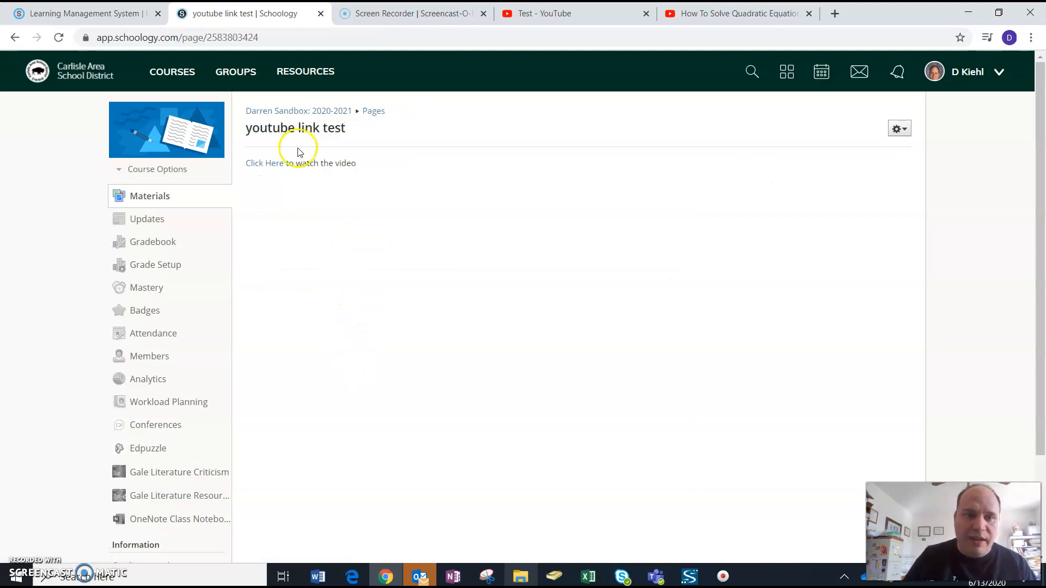
left_click(261, 165)
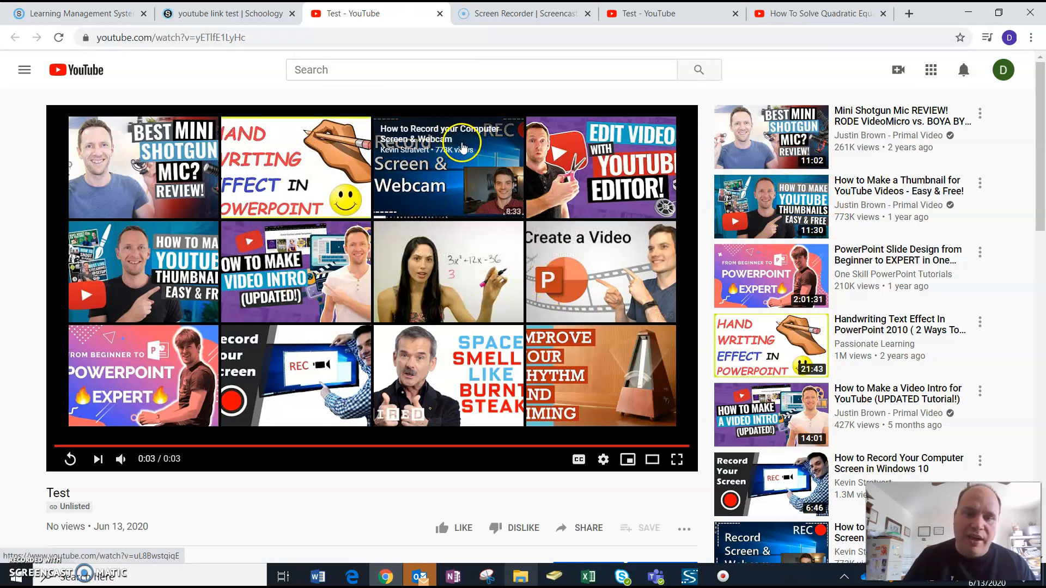
left_click(440, 14)
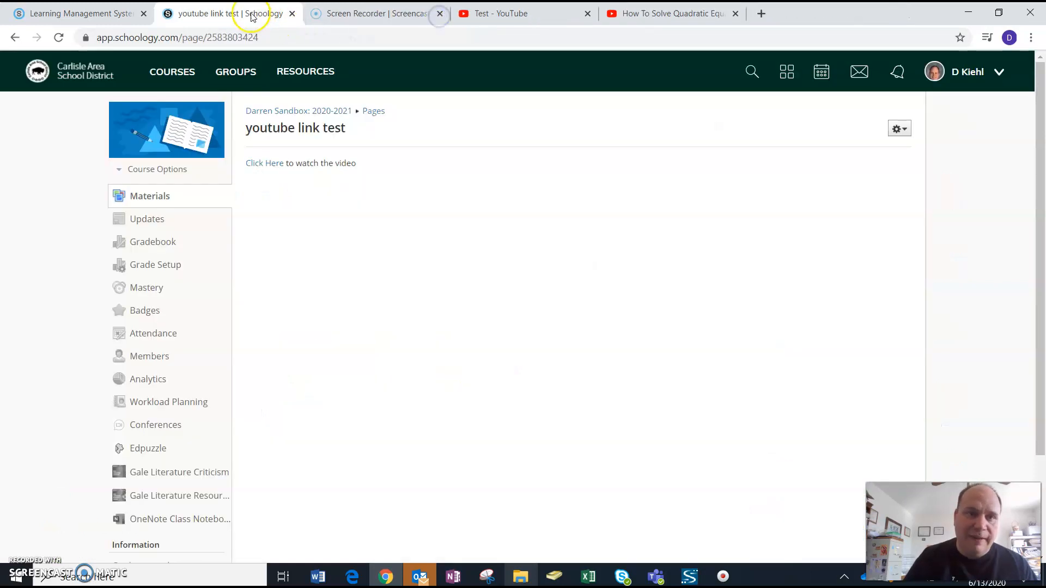
Step: Open the Another YouTube Test page from the course materials and briefly play its embedded video, then pause it
left_click(290, 111)
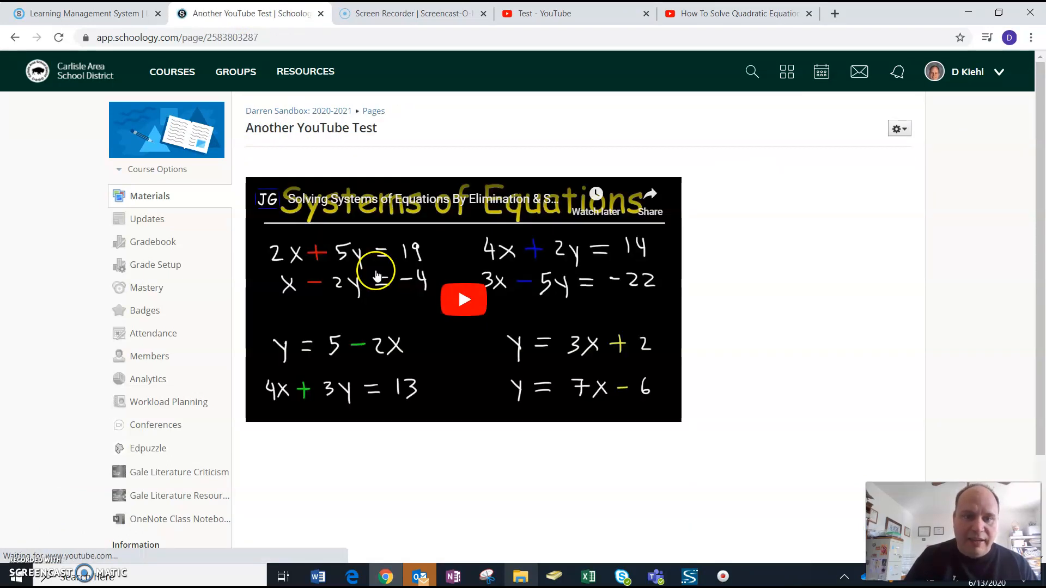
left_click(468, 303)
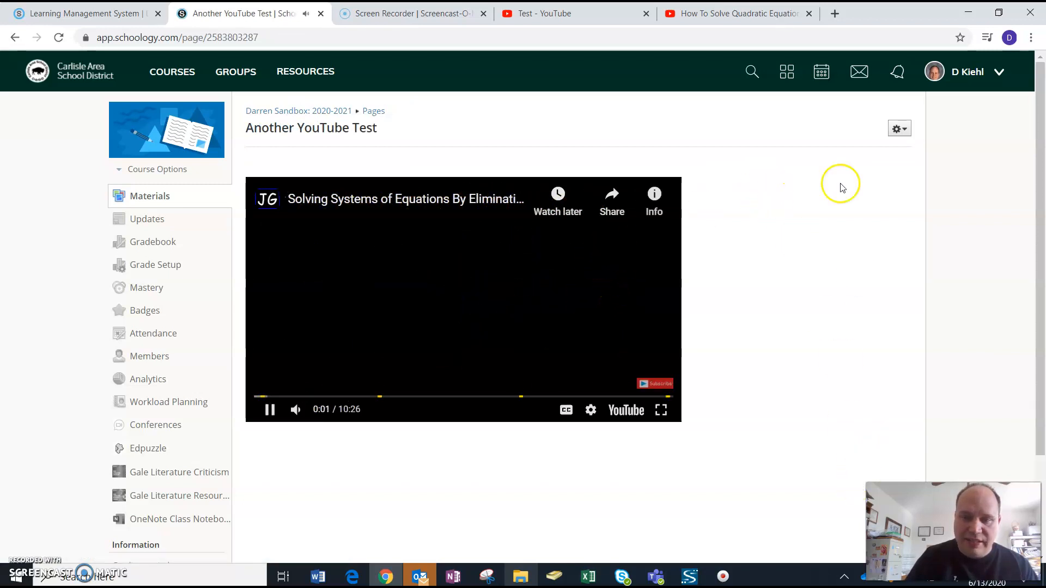
left_click(268, 410)
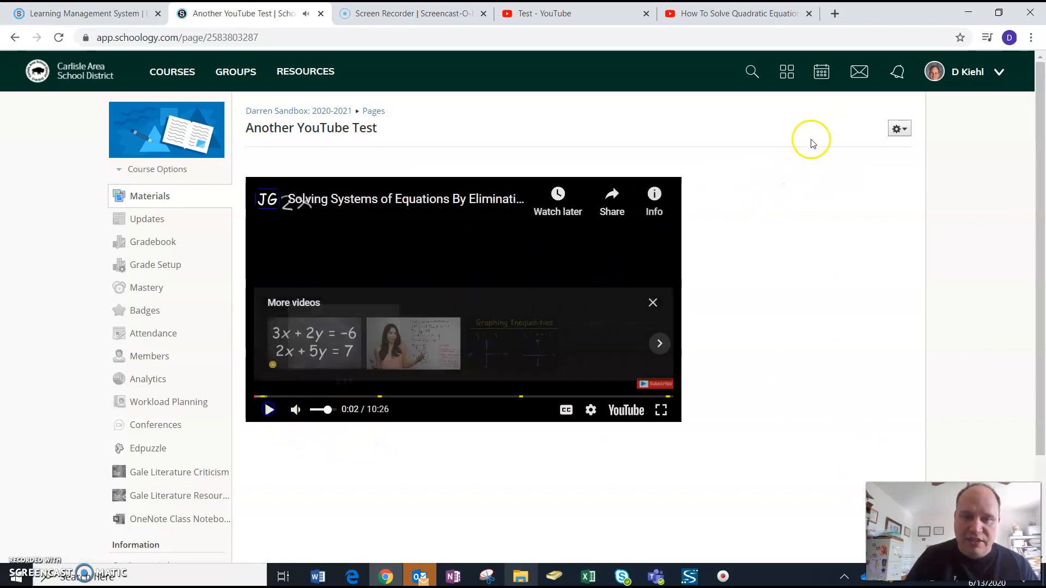